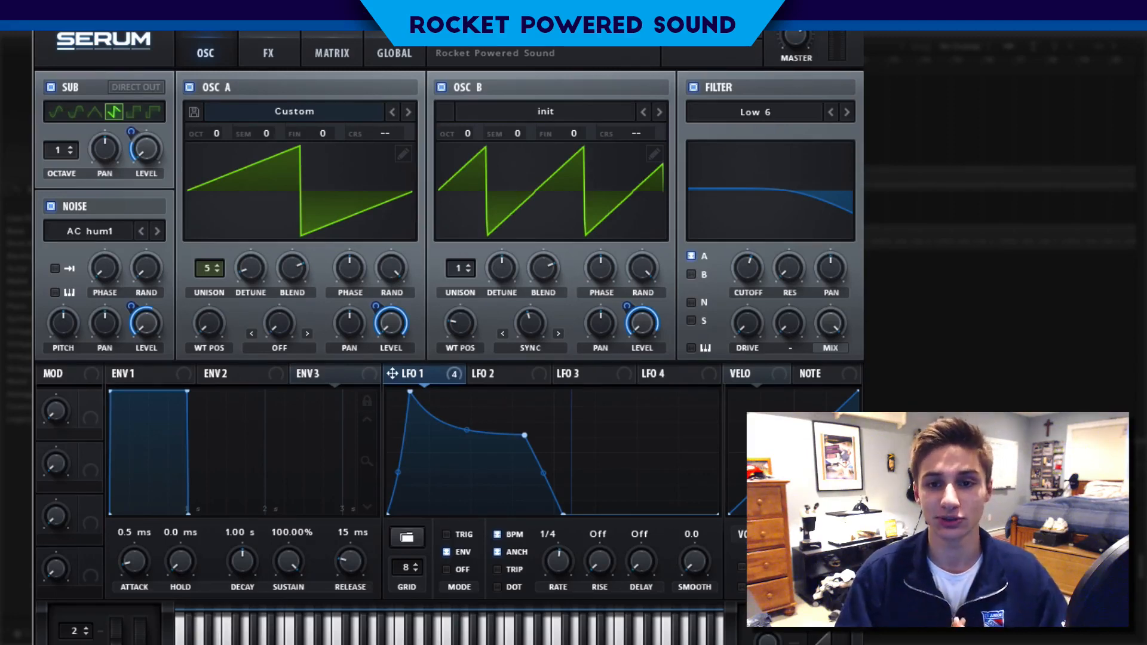
# Reset the synth to a blank patch with Init Preset, leaving oscillator B off.
pyautogui.click(761, 37)
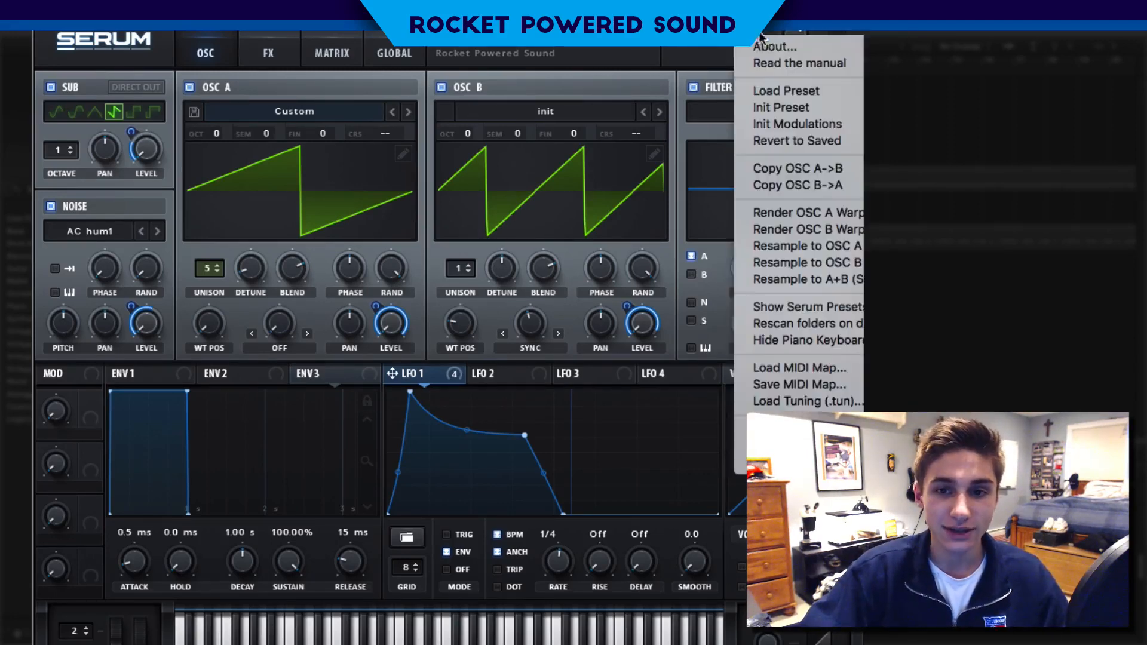
pyautogui.click(817, 107)
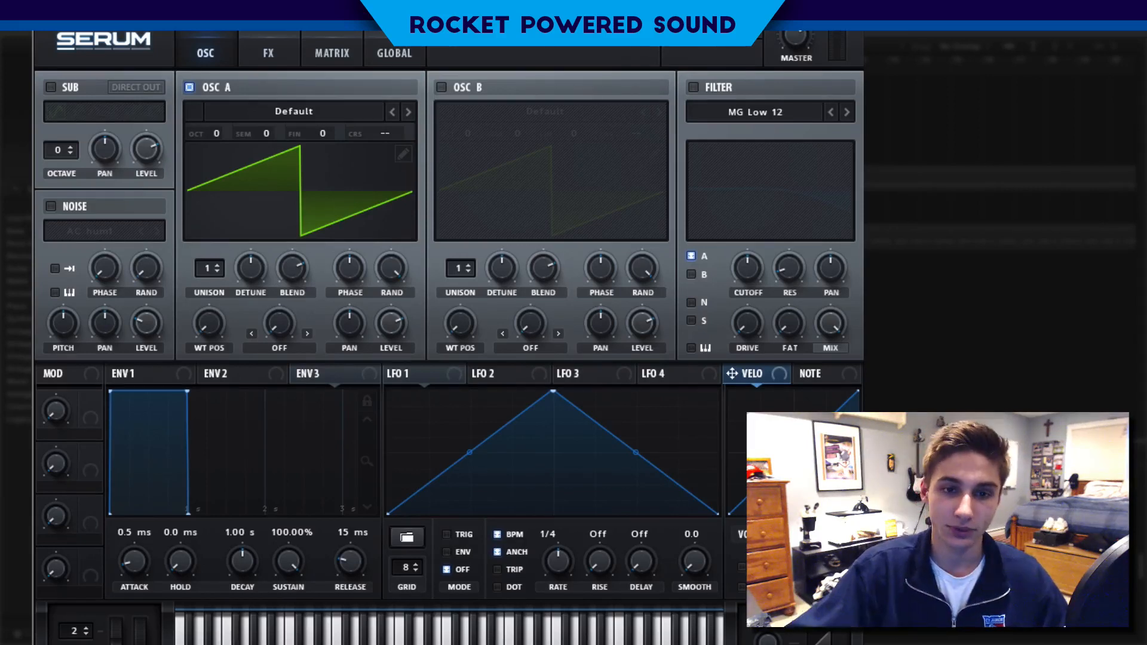
pyautogui.click(442, 88)
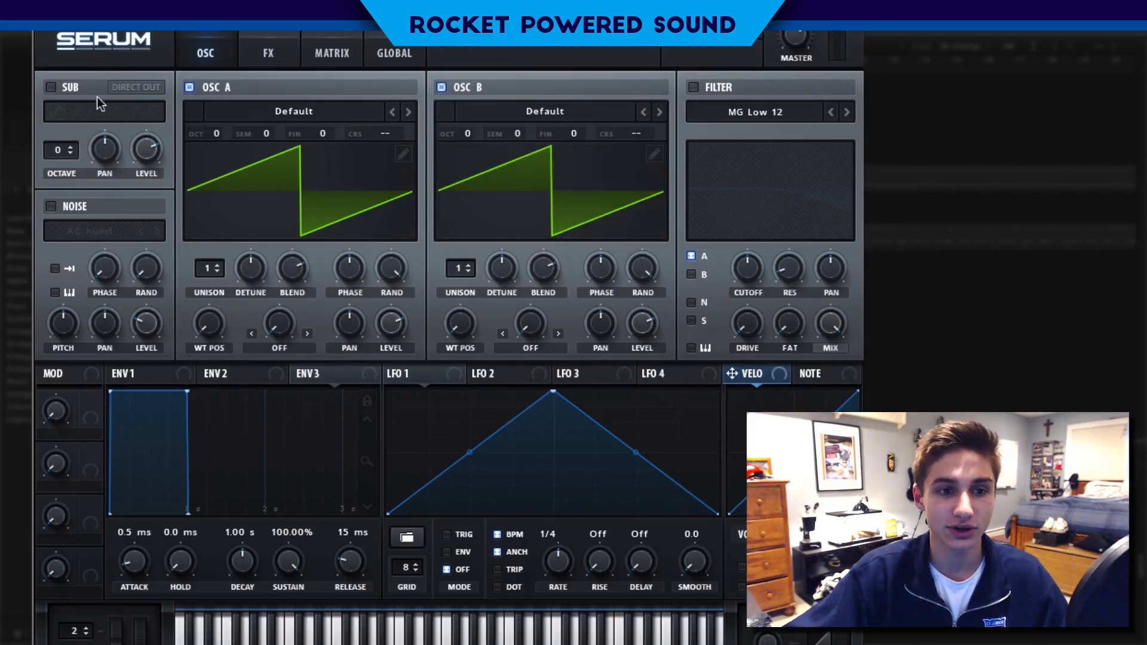
pyautogui.click(443, 89)
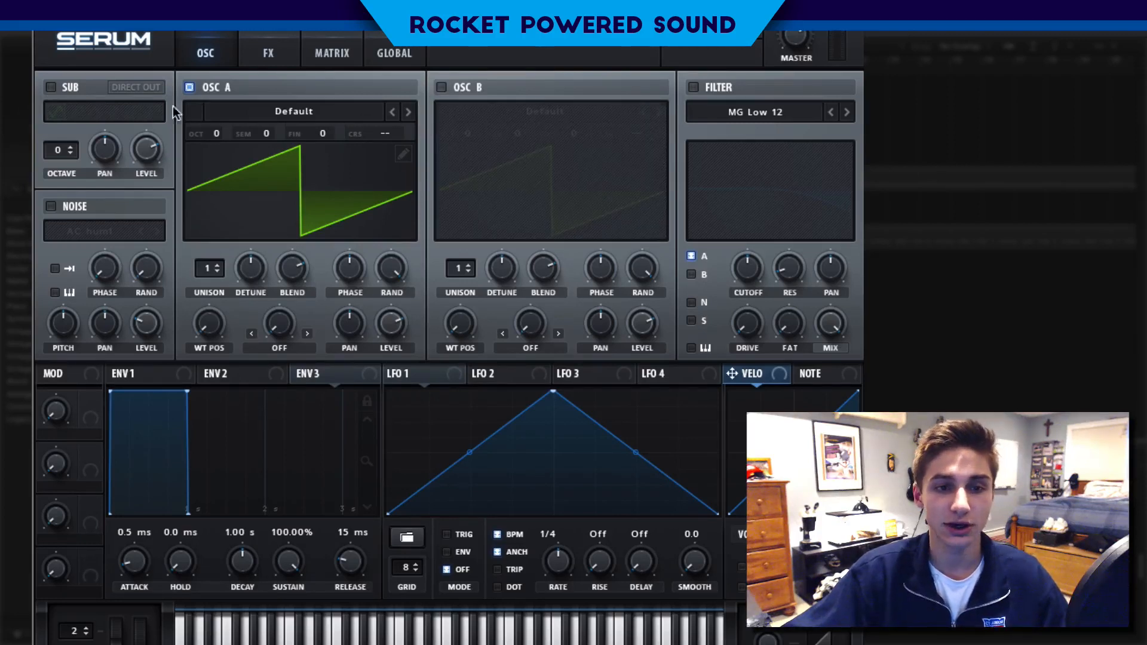
# Enable the sub oscillator with a saw waveform and turn off oscillator A.
pyautogui.click(51, 87)
pyautogui.click(190, 88)
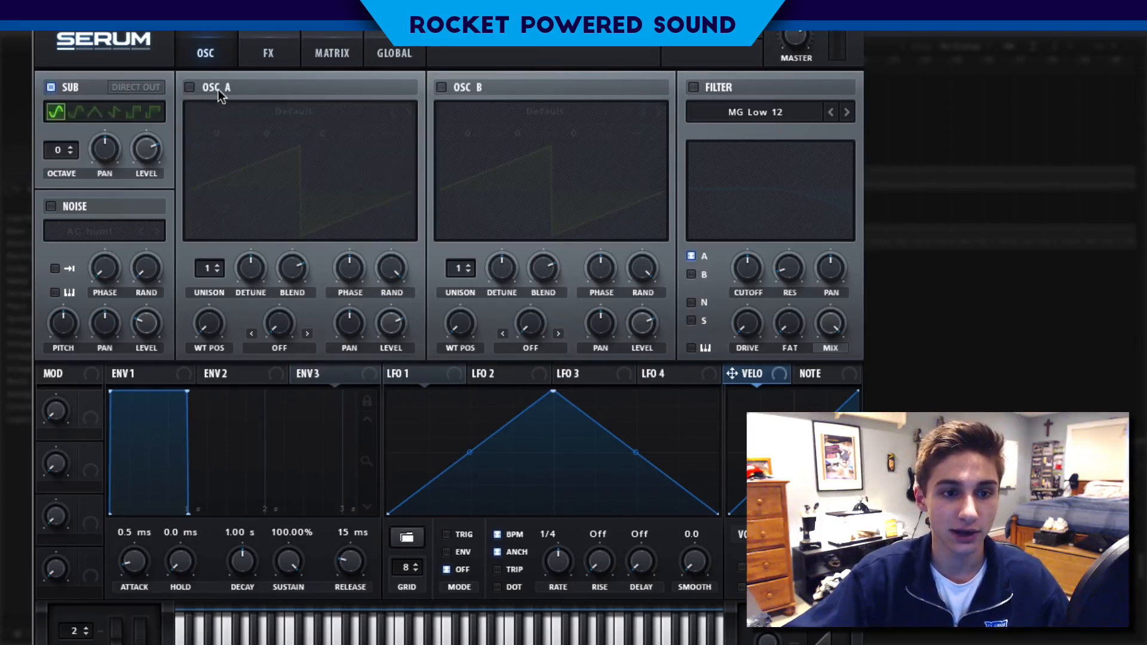
pyautogui.click(96, 112)
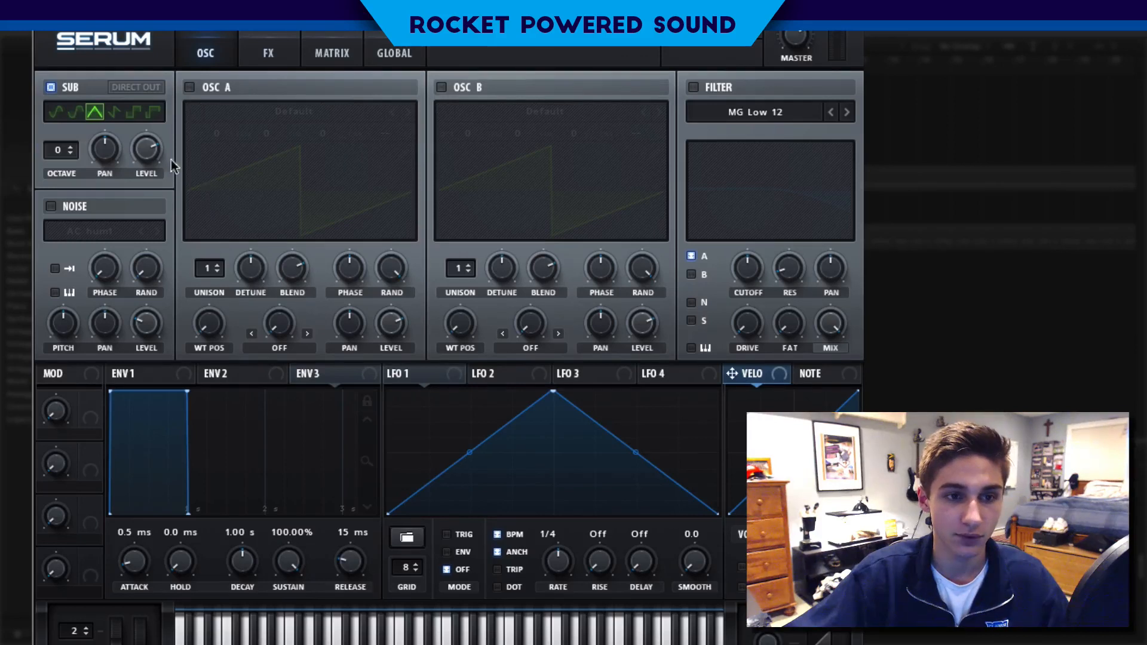
pyautogui.click(113, 111)
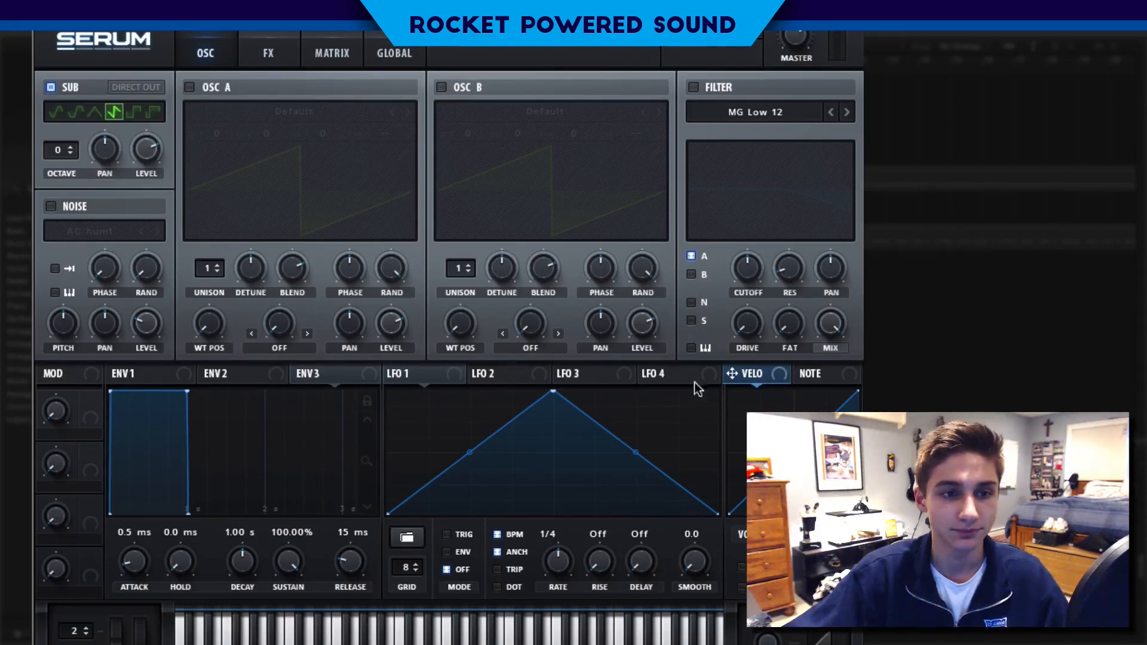
# Reshape LFO 1 into a steep curved rise, a gentle curved decay and a fall to zero at about half the cycle.
pyautogui.click(422, 375)
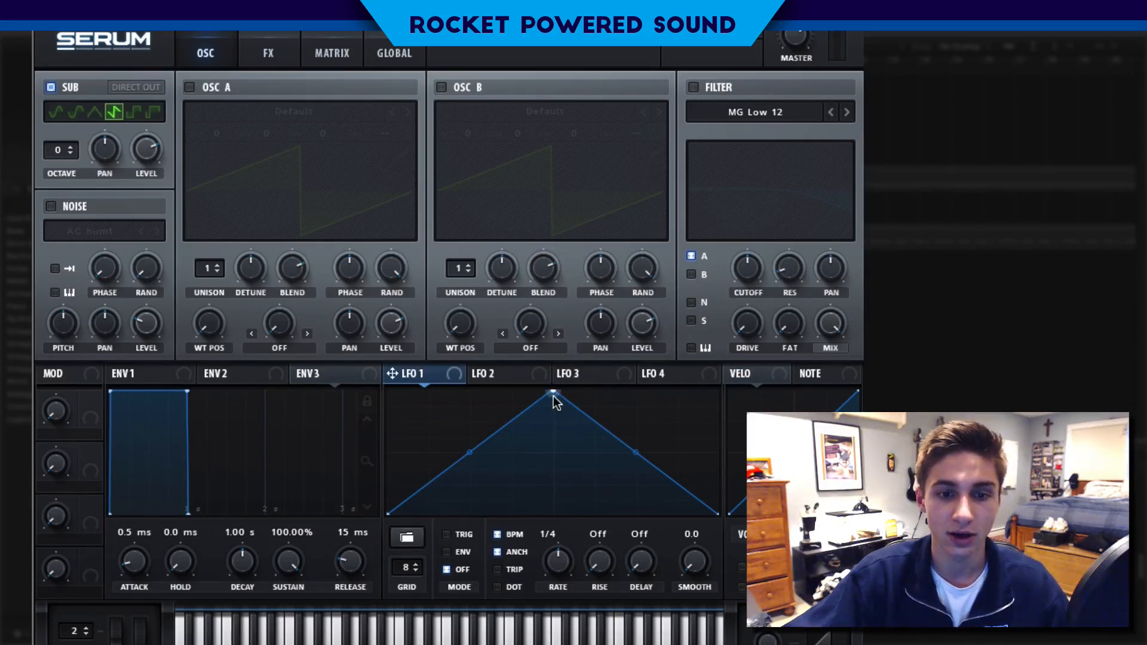
pyautogui.moveTo(555, 395); pyautogui.dragTo(428, 316)
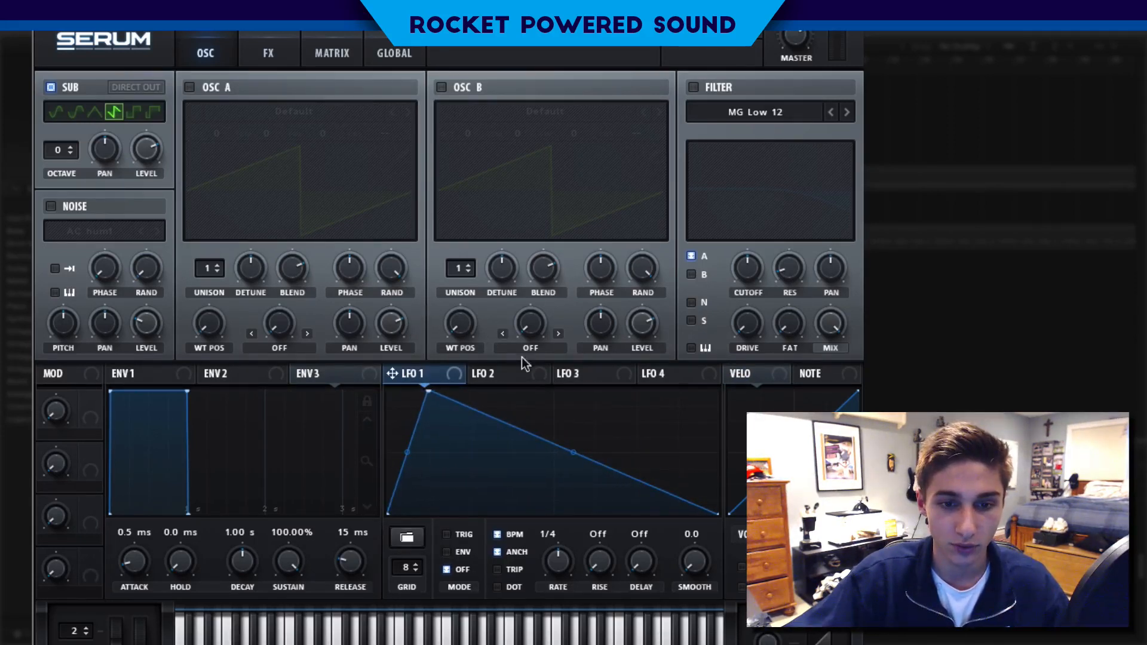
pyautogui.doubleClick(517, 428)
pyautogui.doubleClick(583, 478)
pyautogui.moveTo(583, 479); pyautogui.dragTo(557, 517)
pyautogui.moveTo(538, 473); pyautogui.dragTo(536, 469)
pyautogui.moveTo(473, 410); pyautogui.dragTo(471, 421)
pyautogui.moveTo(407, 451); pyautogui.dragTo(405, 467)
pyautogui.moveTo(428, 398); pyautogui.dragTo(415, 385)
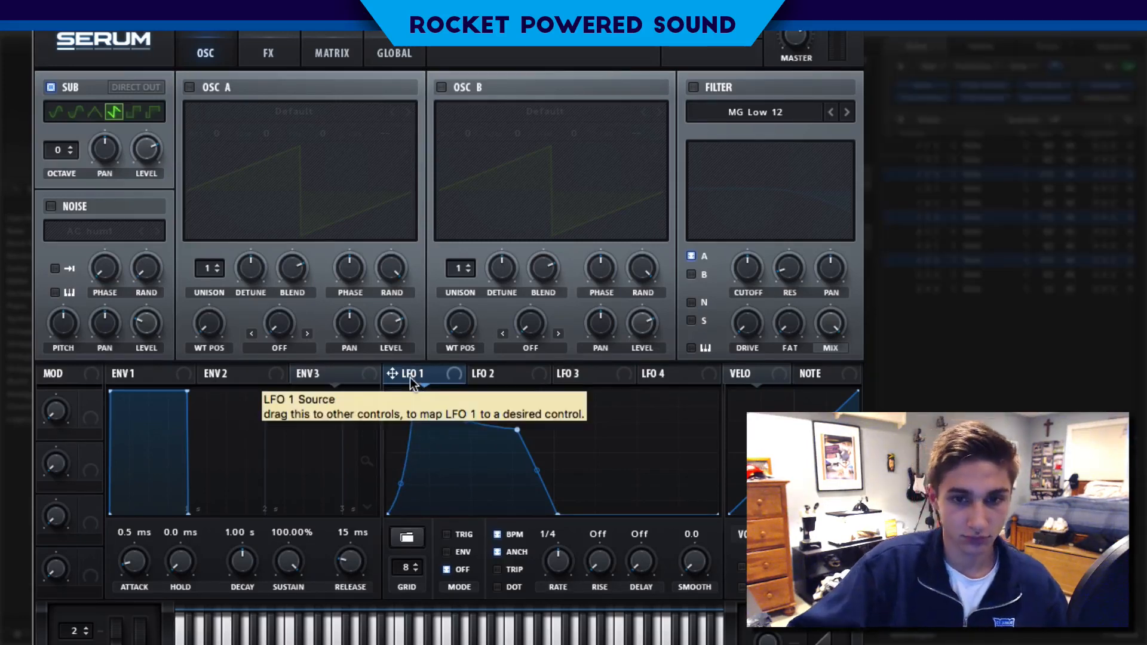
# Audition the sub oscillator by playing a few test notes with Musical Typing.
pyautogui.press('super+k')
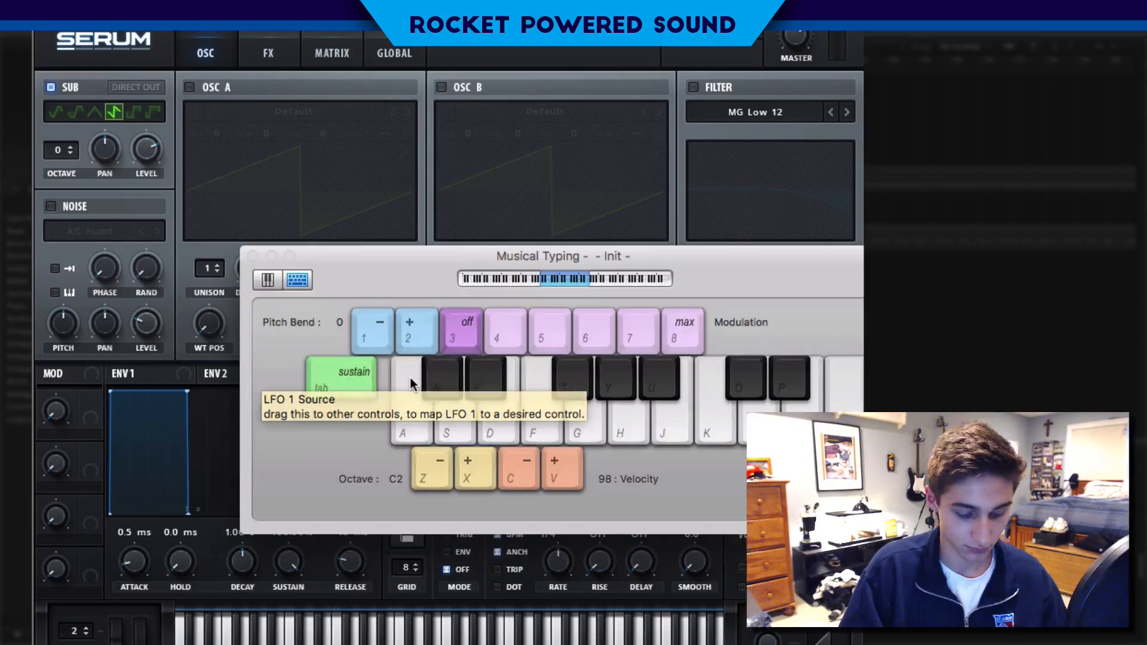
pyautogui.press('d')
pyautogui.press('k')
pyautogui.press('l')
pyautogui.press('d')
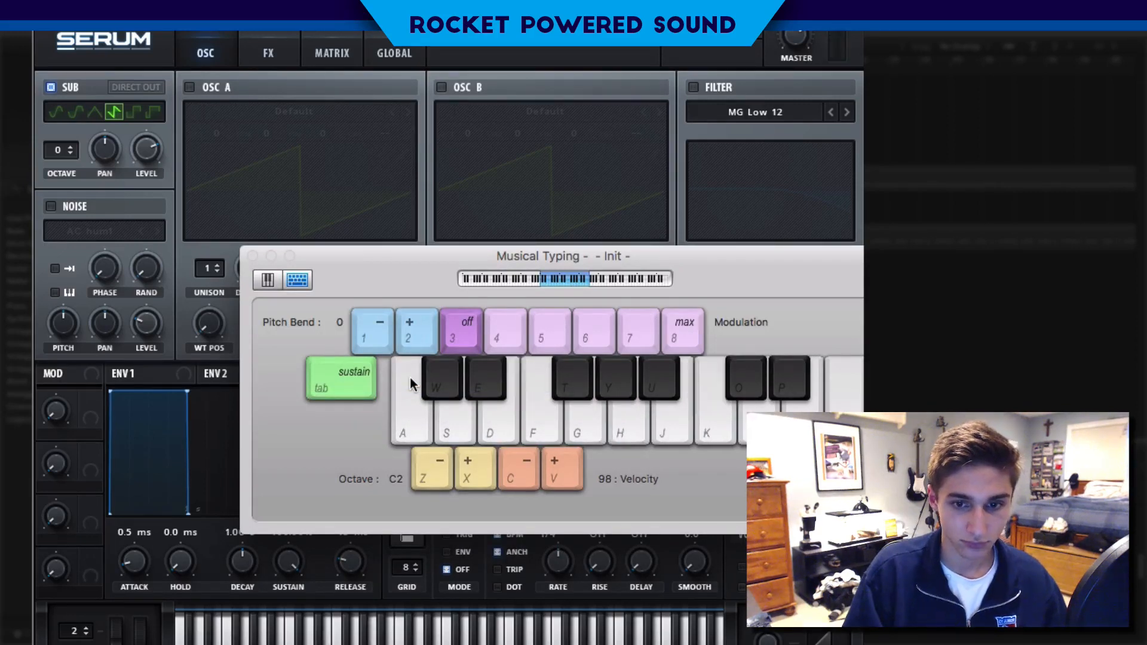
pyautogui.press('a')
pyautogui.press('k')
pyautogui.press(';')
pyautogui.press('super+k')
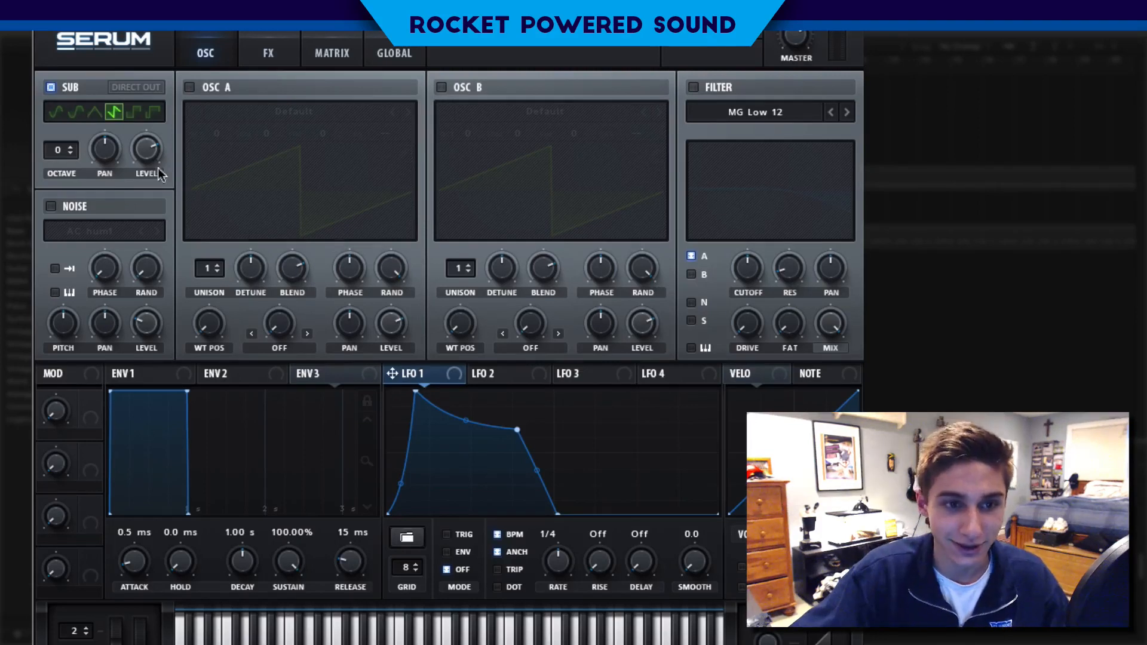
# Set the sub oscillator's level to 0% and modulate it with LFO 1 in ENV mode.
pyautogui.moveTo(152, 149); pyautogui.dragTo(153, 203)
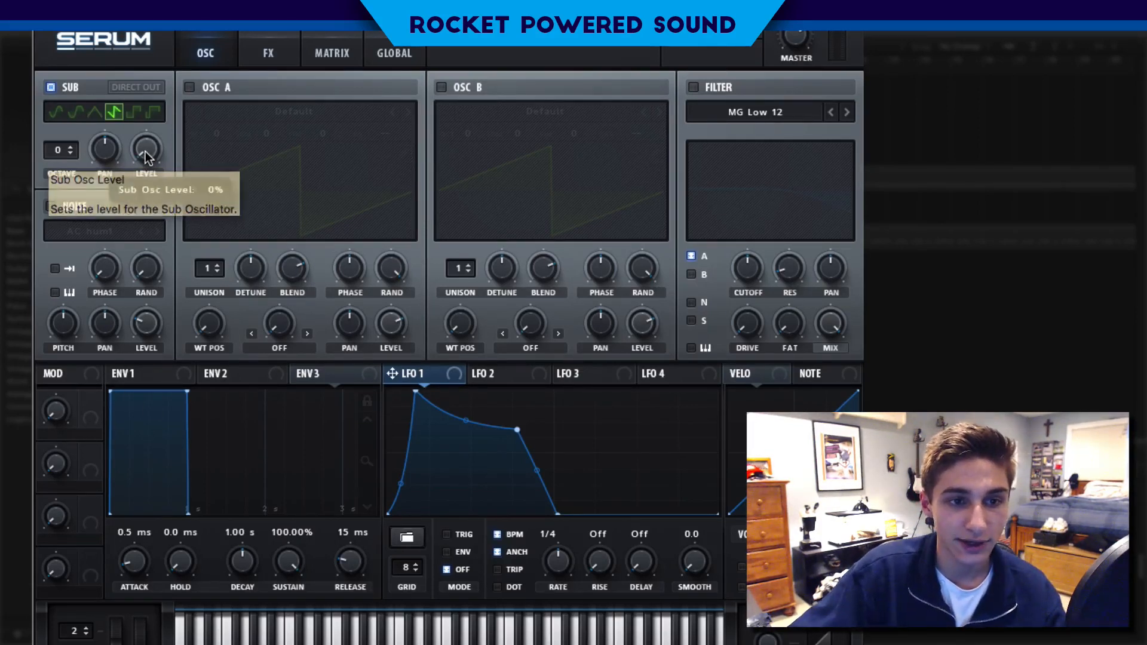
pyautogui.moveTo(393, 373); pyautogui.dragTo(86, 153)
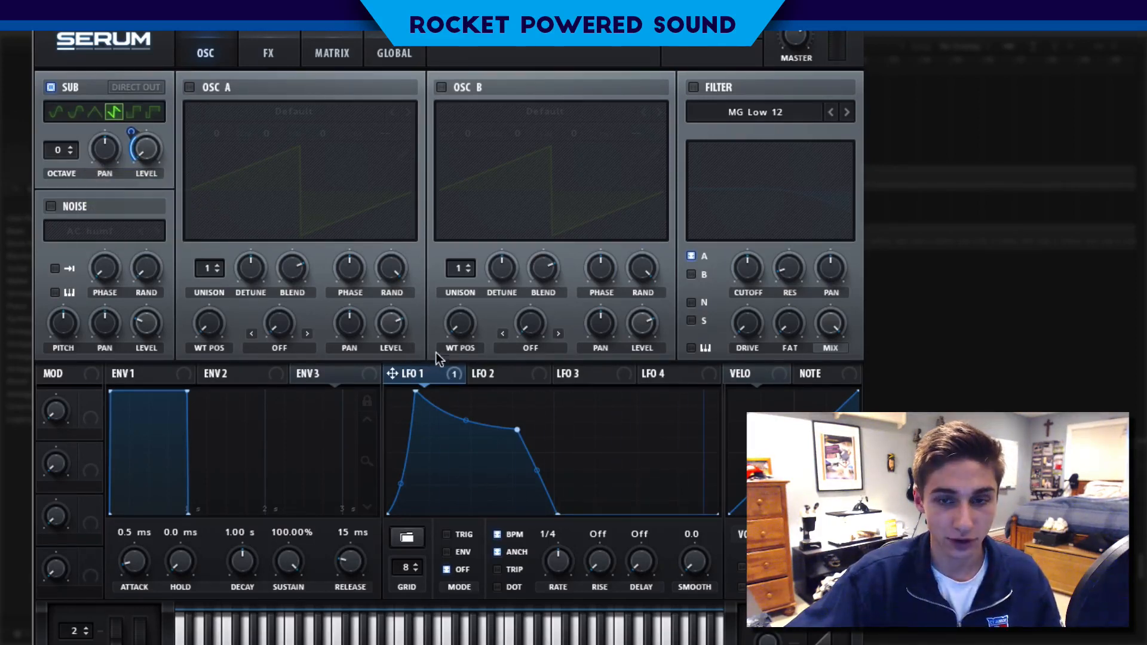
pyautogui.moveTo(805, 35)
pyautogui.moveTo(805, 35); pyautogui.dragTo(804, 31)
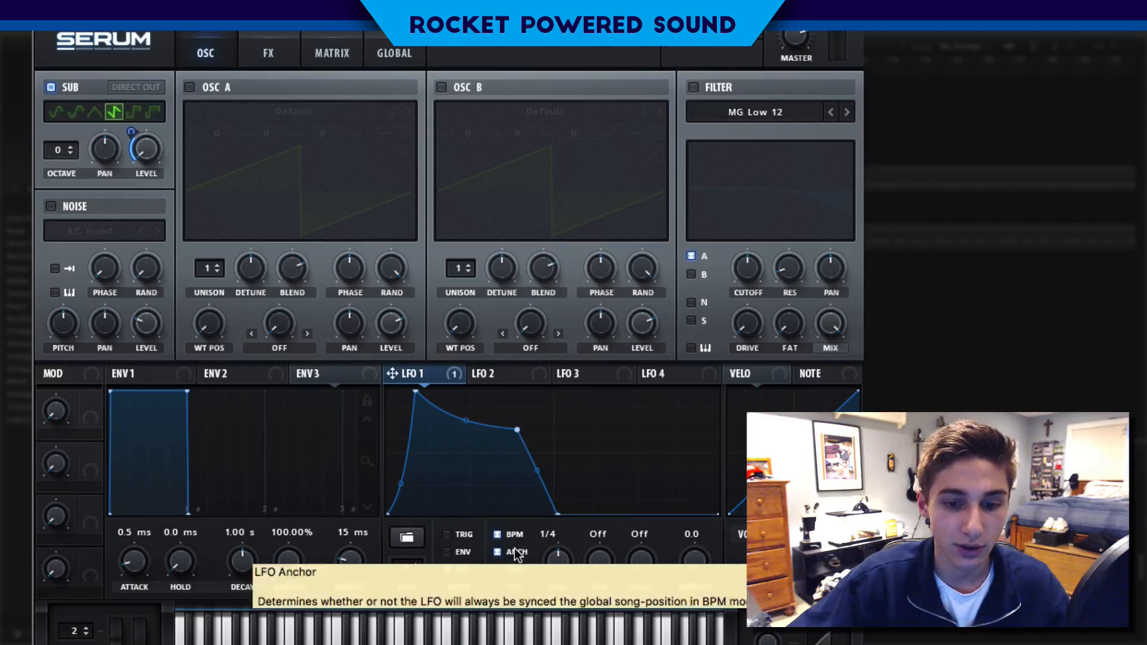
pyautogui.click(447, 550)
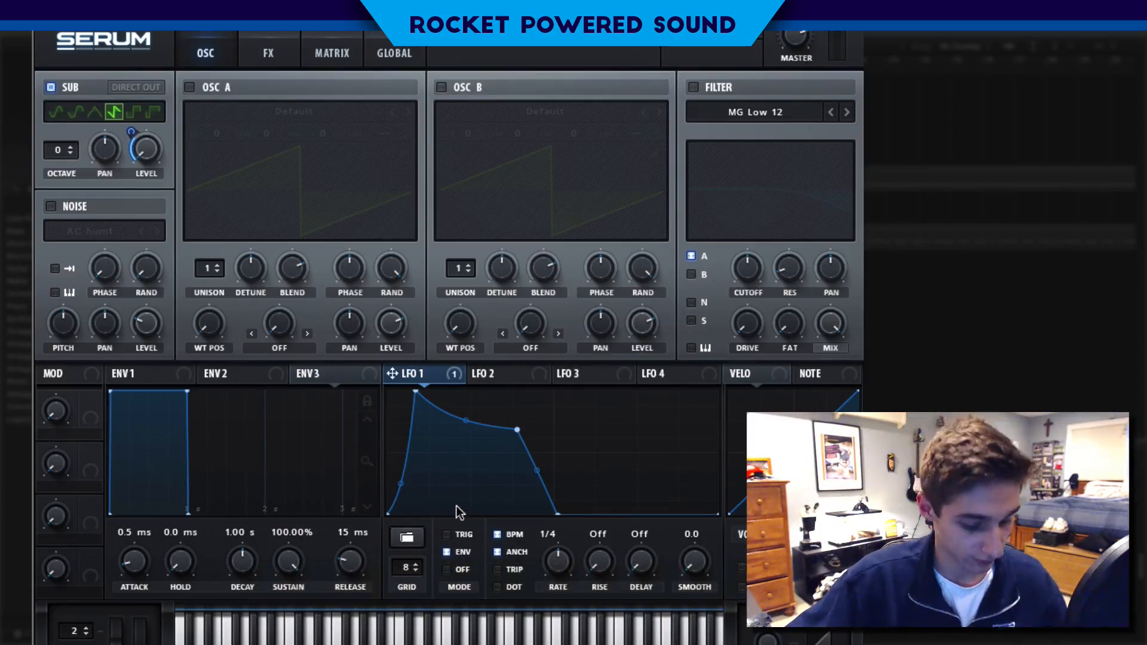
# Enable oscillator A with LFO 1 modulating its level, and raise the sub oscillator's octave to 1.
pyautogui.click(190, 87)
pyautogui.click(169, 376)
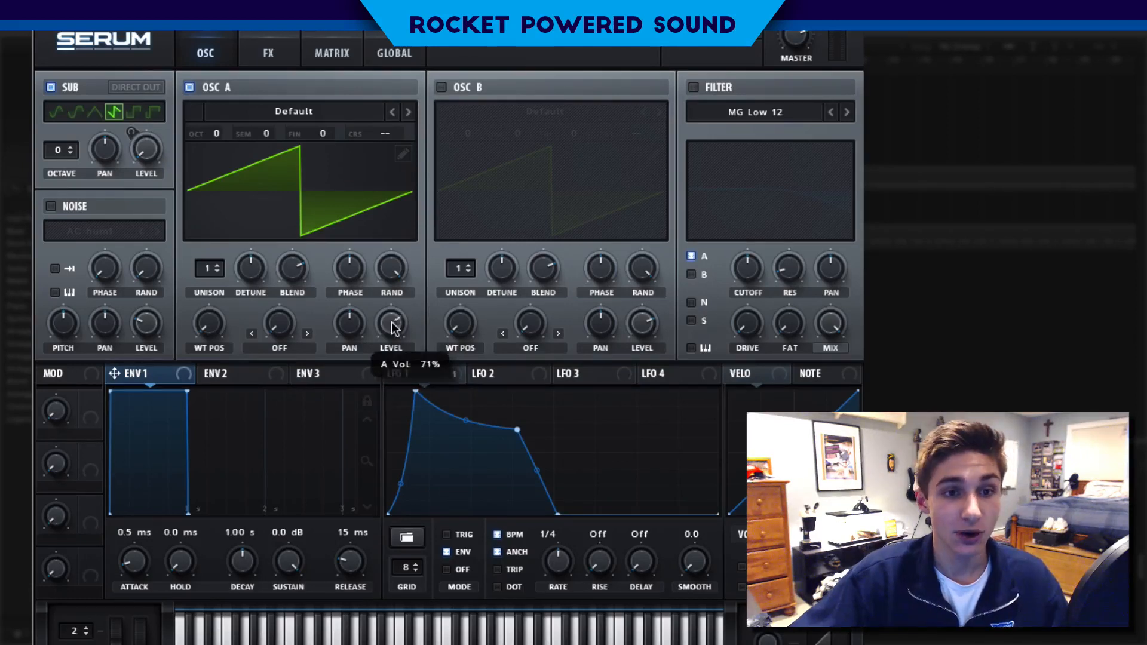
pyautogui.moveTo(417, 385); pyautogui.dragTo(371, 304)
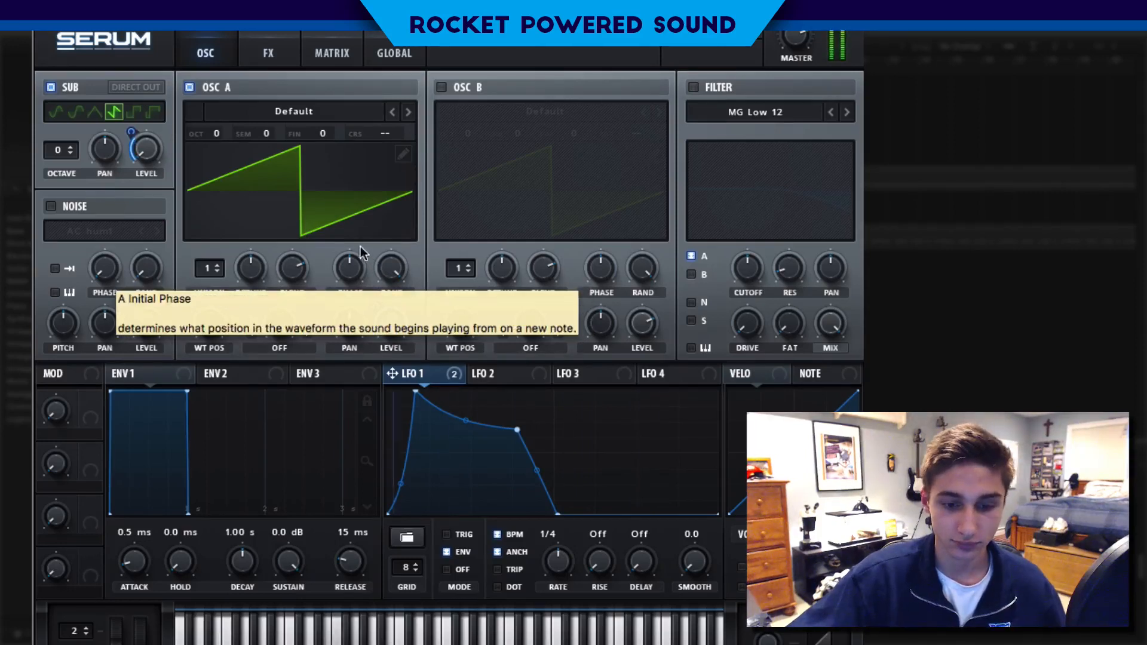
pyautogui.click(70, 146)
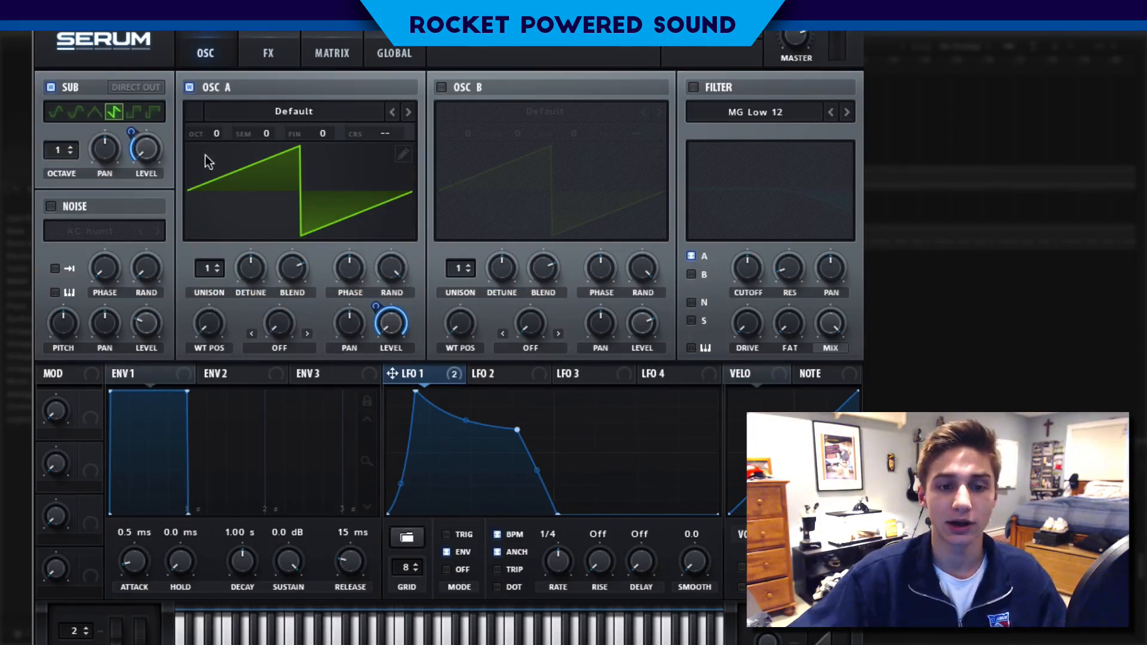
# Set oscillator A to 5 unison voices and lower its detune to a narrow spread.
pyautogui.moveTo(195, 274); pyautogui.dragTo(225, 215)
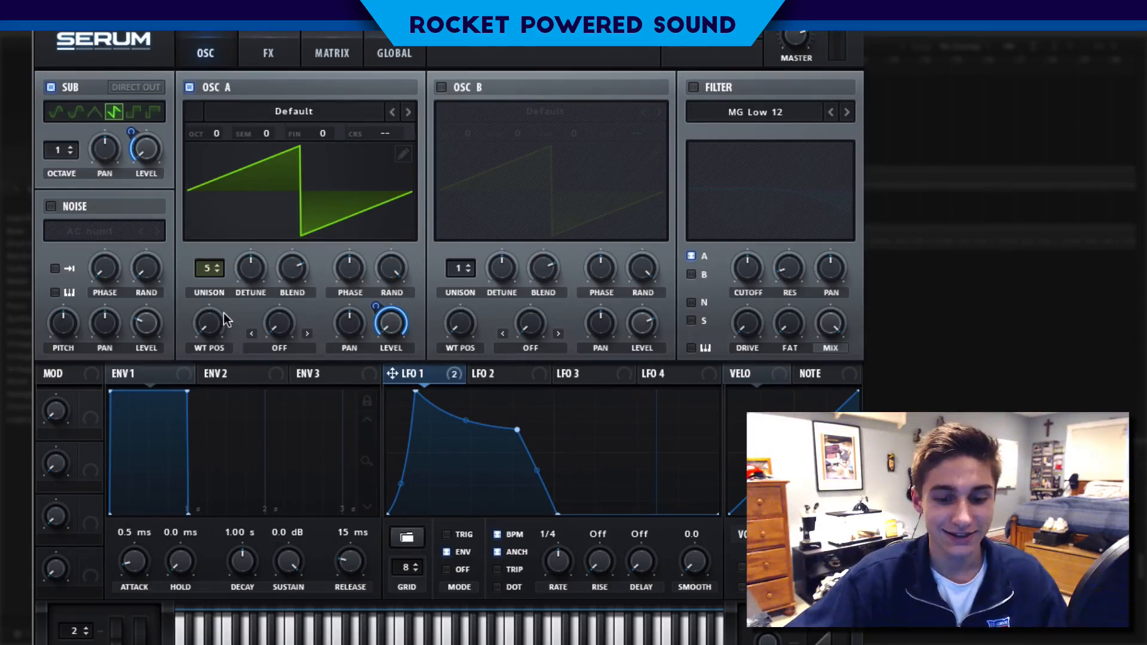
pyautogui.click(248, 263)
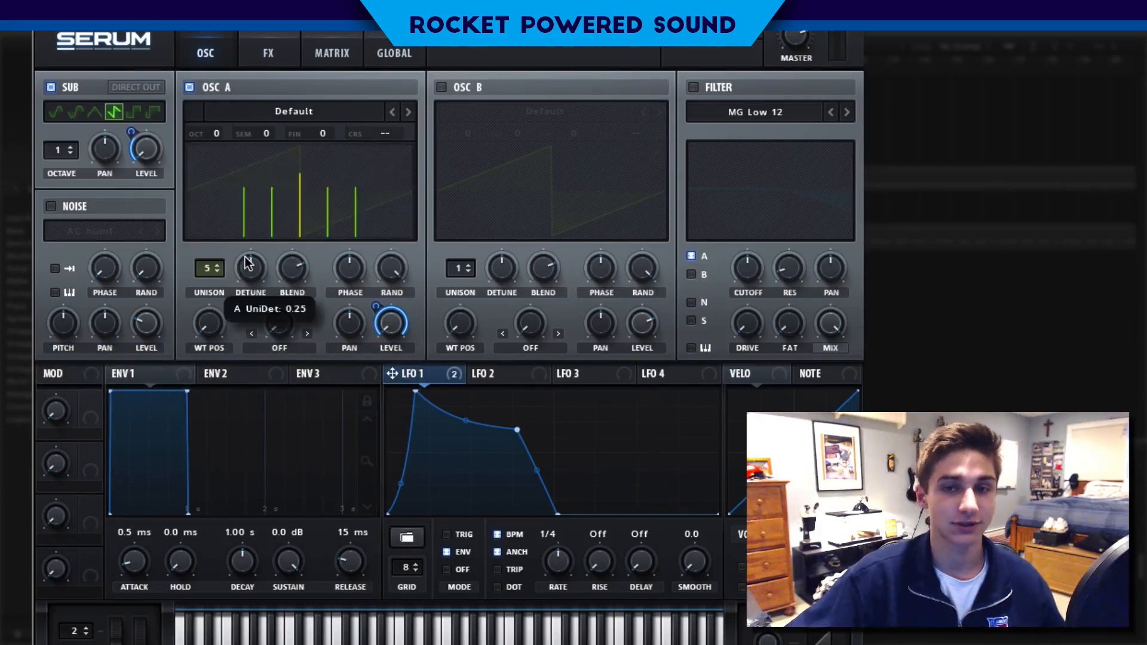
pyautogui.moveTo(248, 263); pyautogui.dragTo(198, 289)
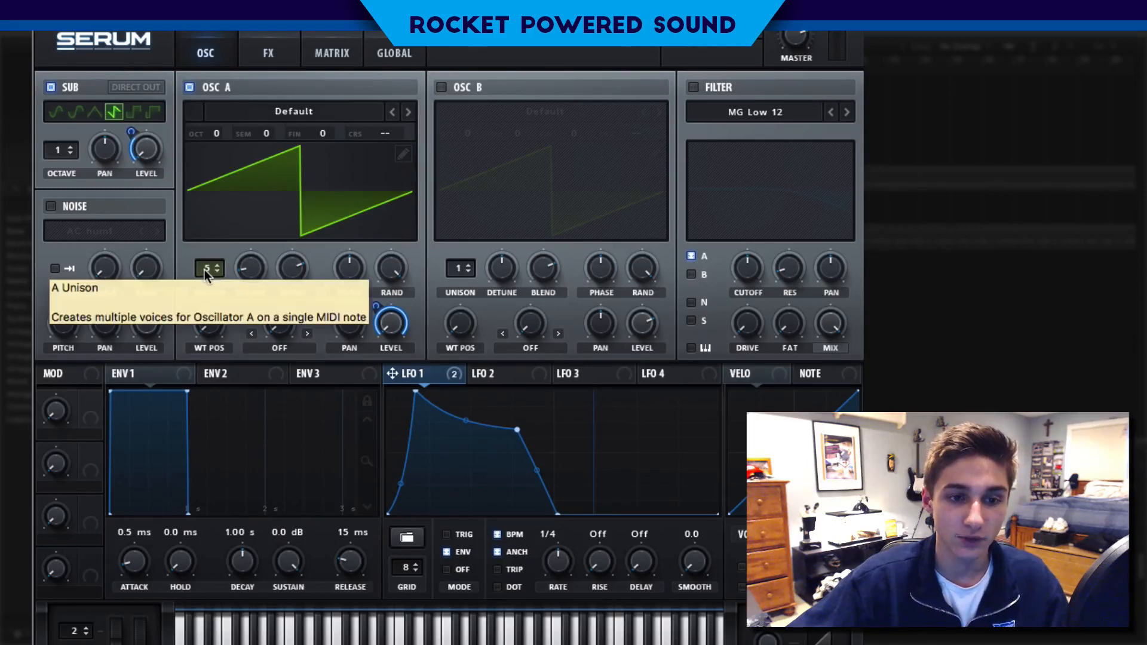
pyautogui.moveTo(204, 270); pyautogui.dragTo(205, 271)
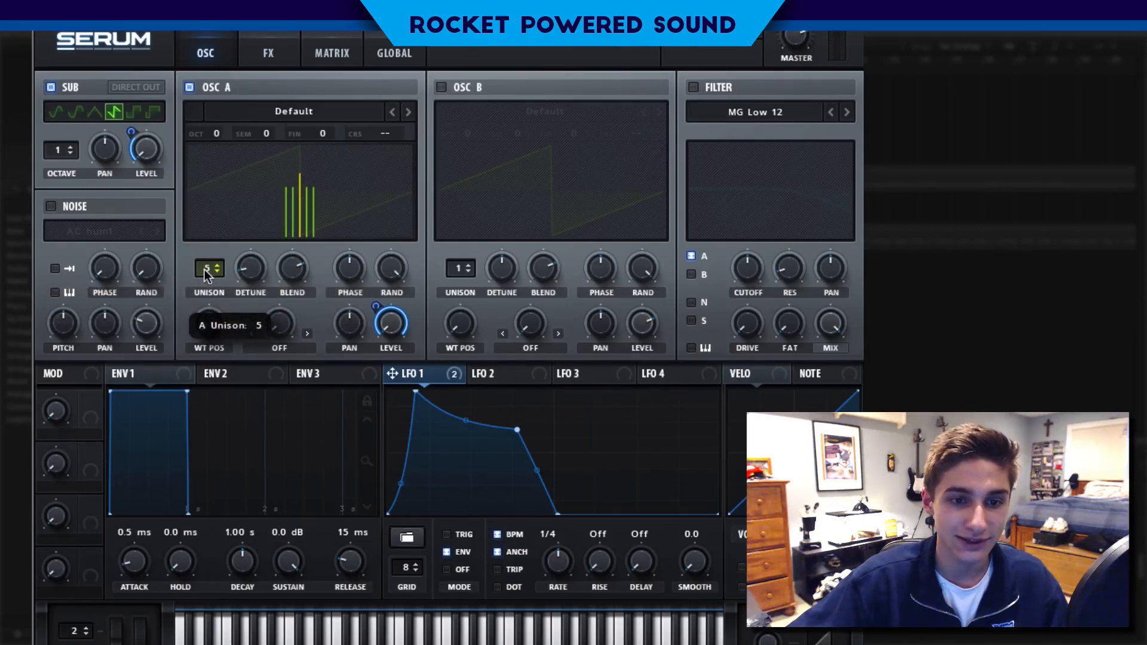
pyautogui.click(205, 270)
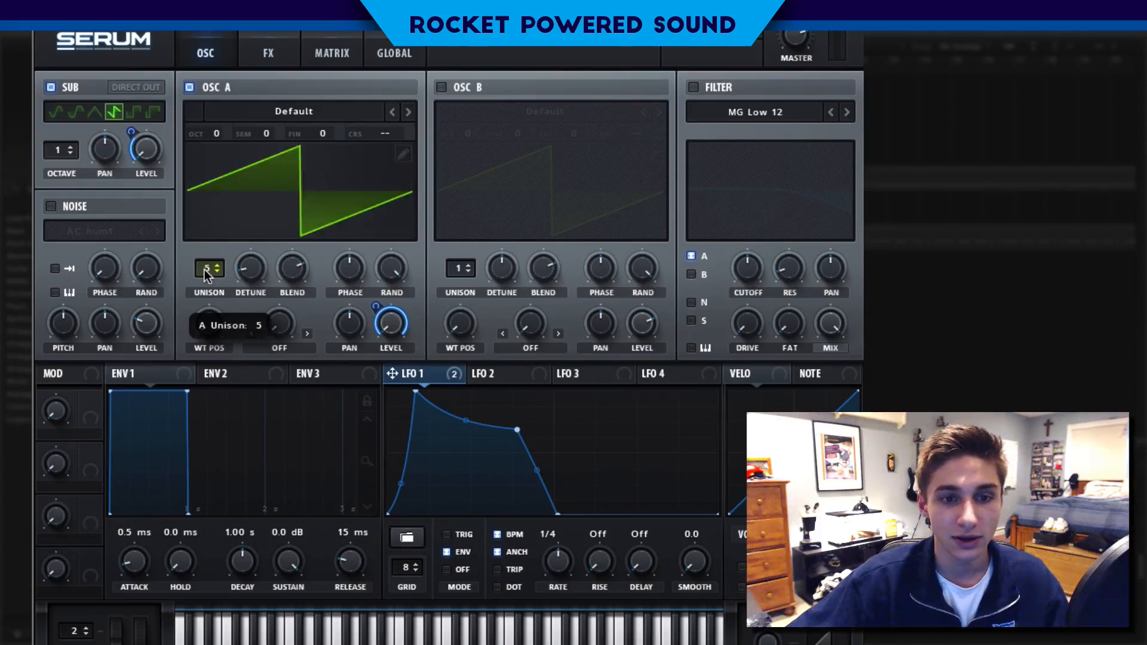
pyautogui.click(204, 270)
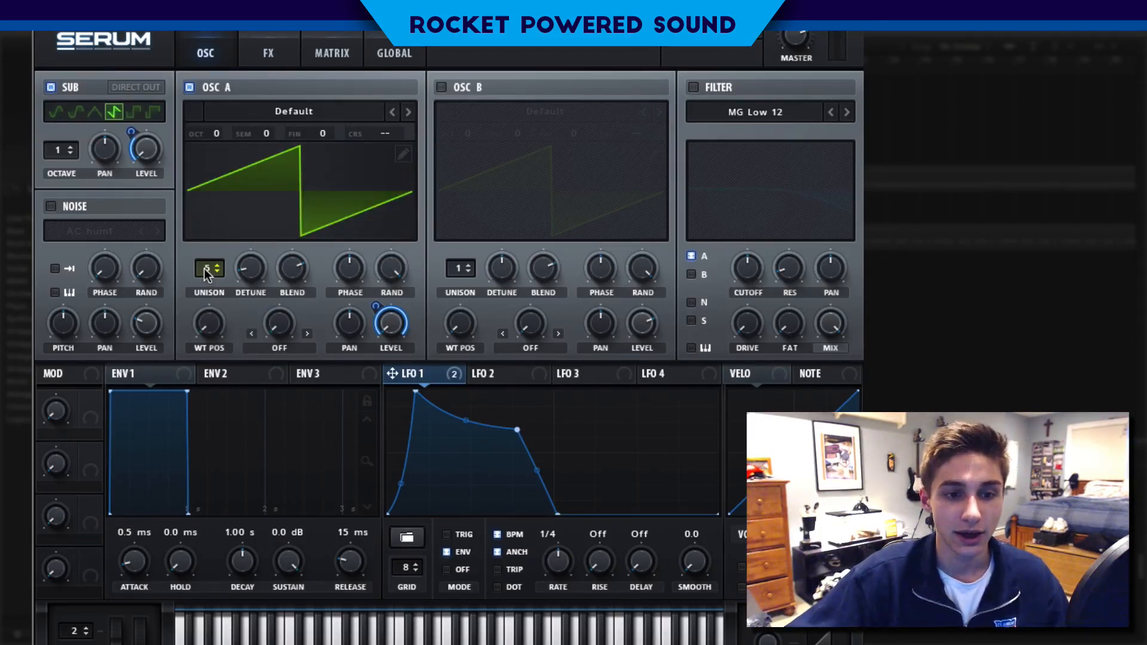
pyautogui.click(205, 271)
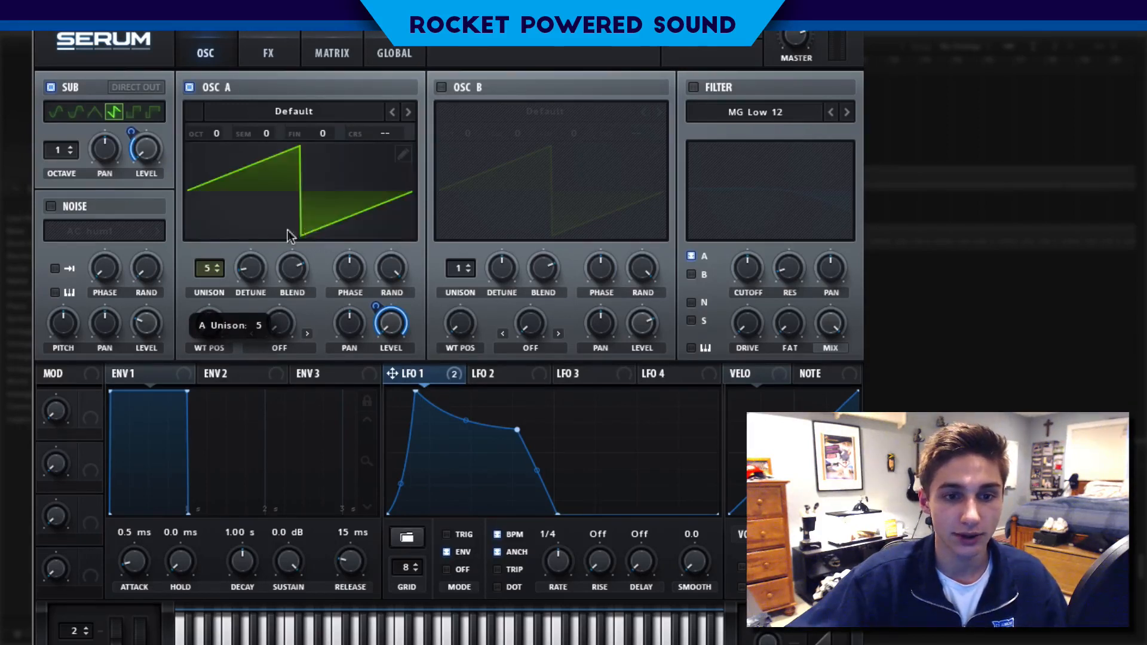
# Enable oscillator B and set its warp mode to Sync (No Window).
pyautogui.click(441, 88)
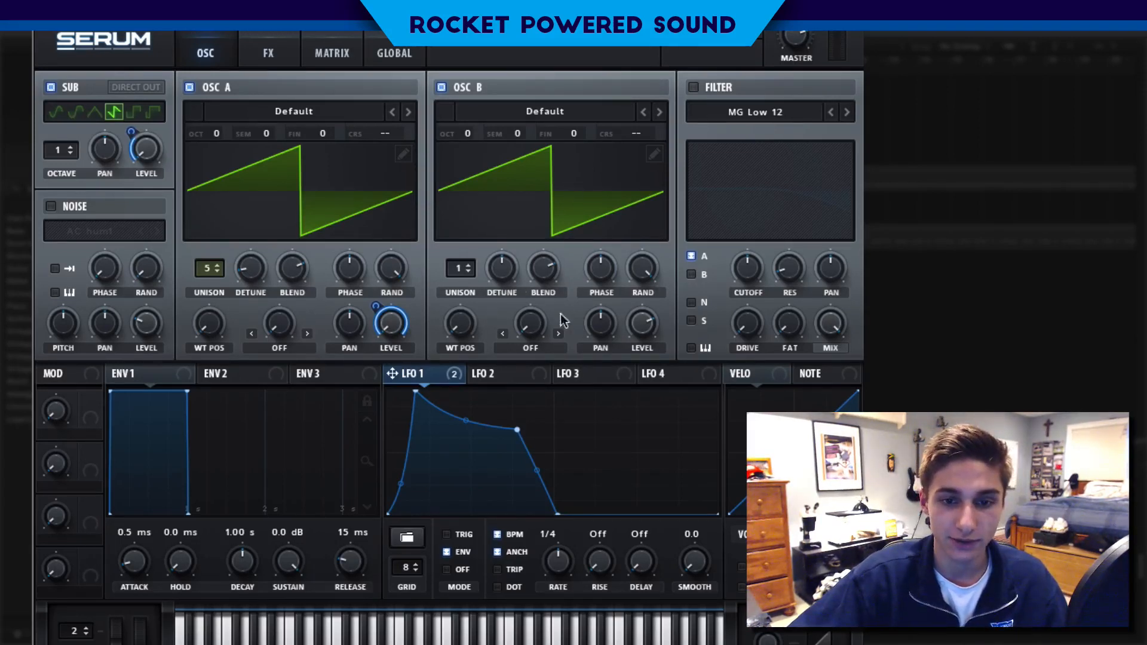
pyautogui.click(541, 347)
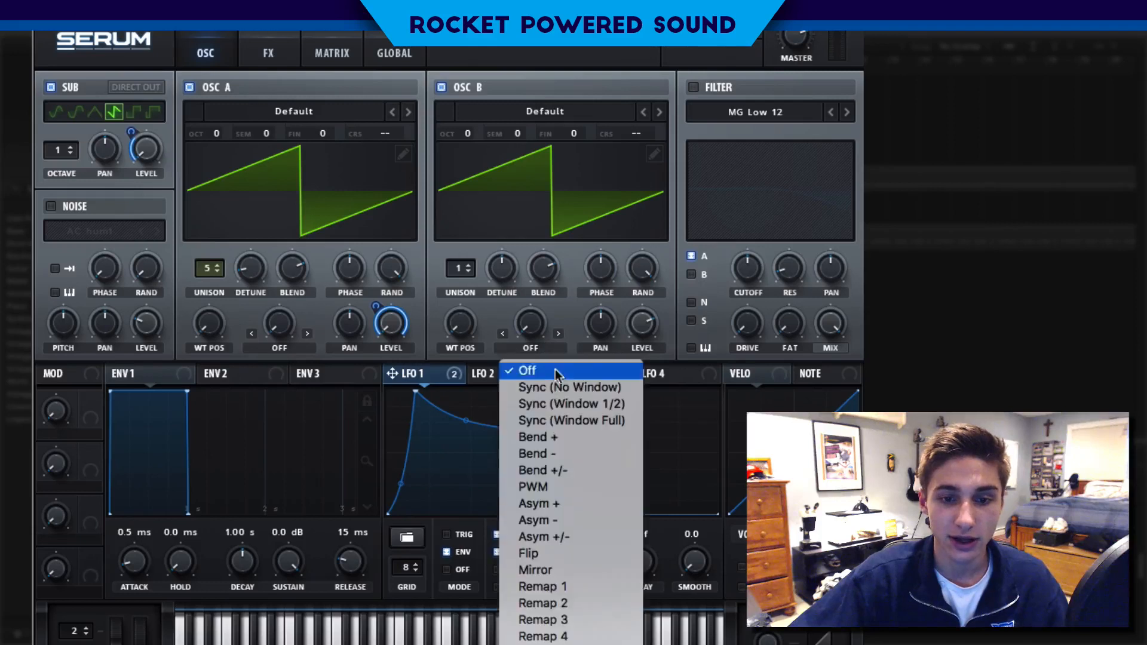
pyautogui.click(561, 388)
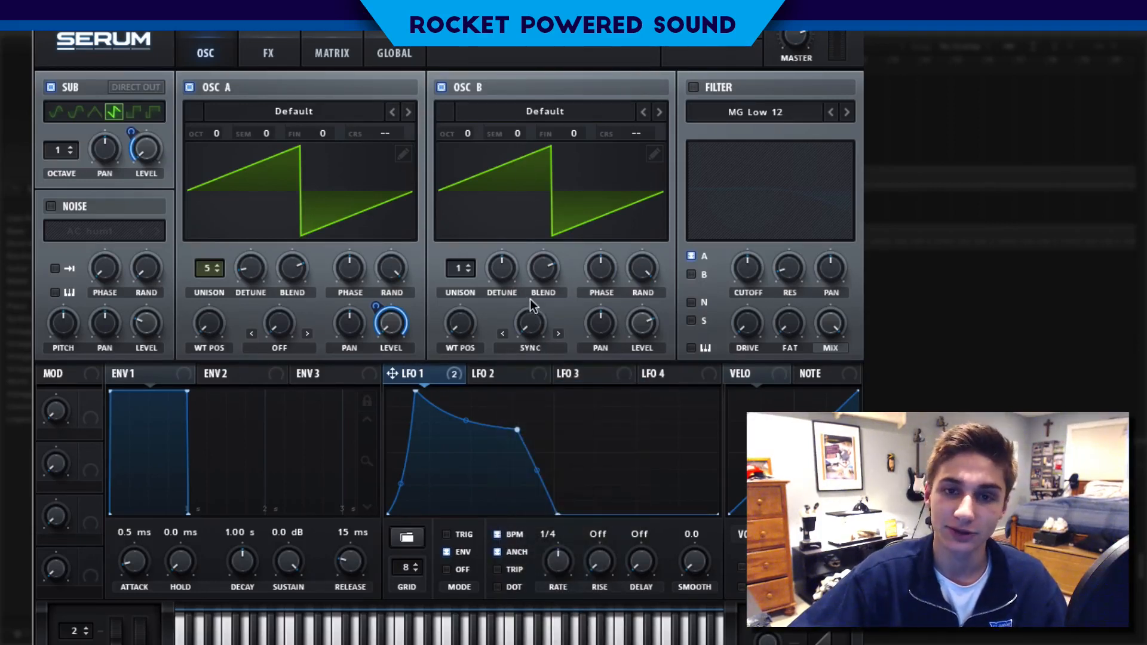
pyautogui.moveTo(530, 324)
pyautogui.mouseDown()
pyautogui.moveTo(530, 299)
pyautogui.moveTo(523, 323)
pyautogui.mouseUp()
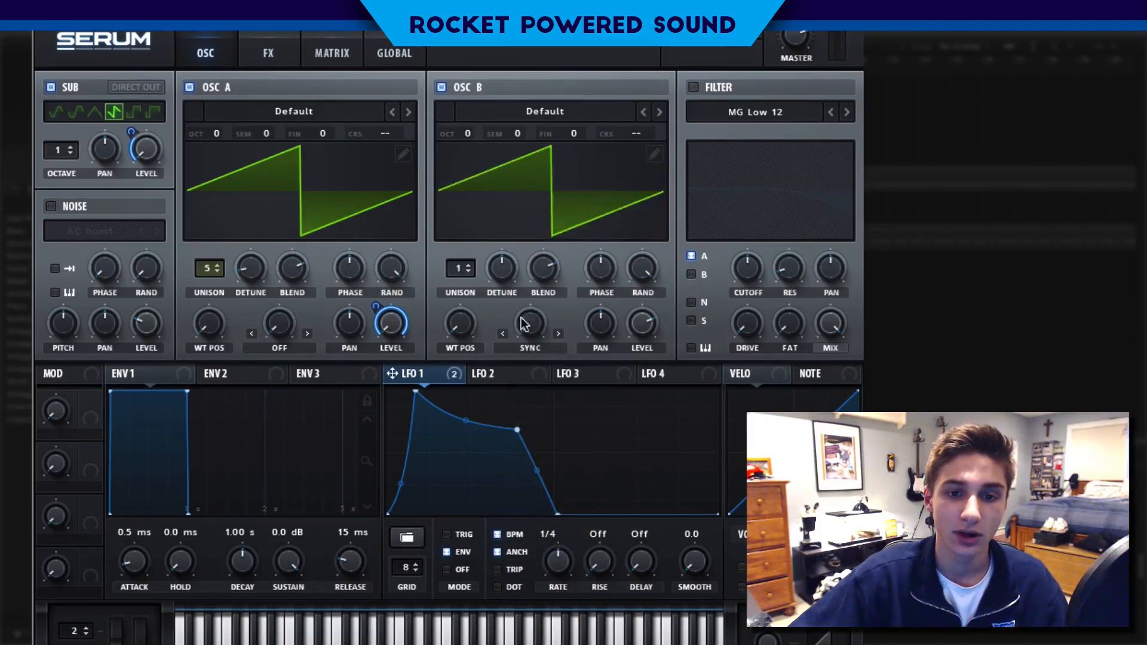
pyautogui.click(543, 113)
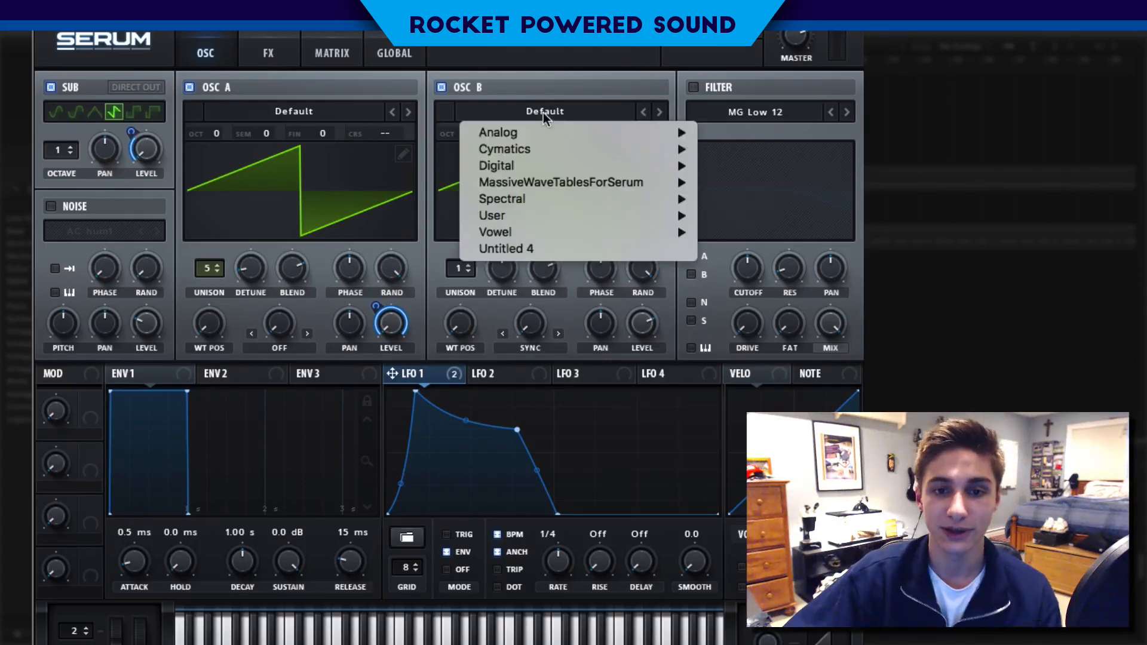
pyautogui.moveTo(538, 132)
pyautogui.click(493, 344)
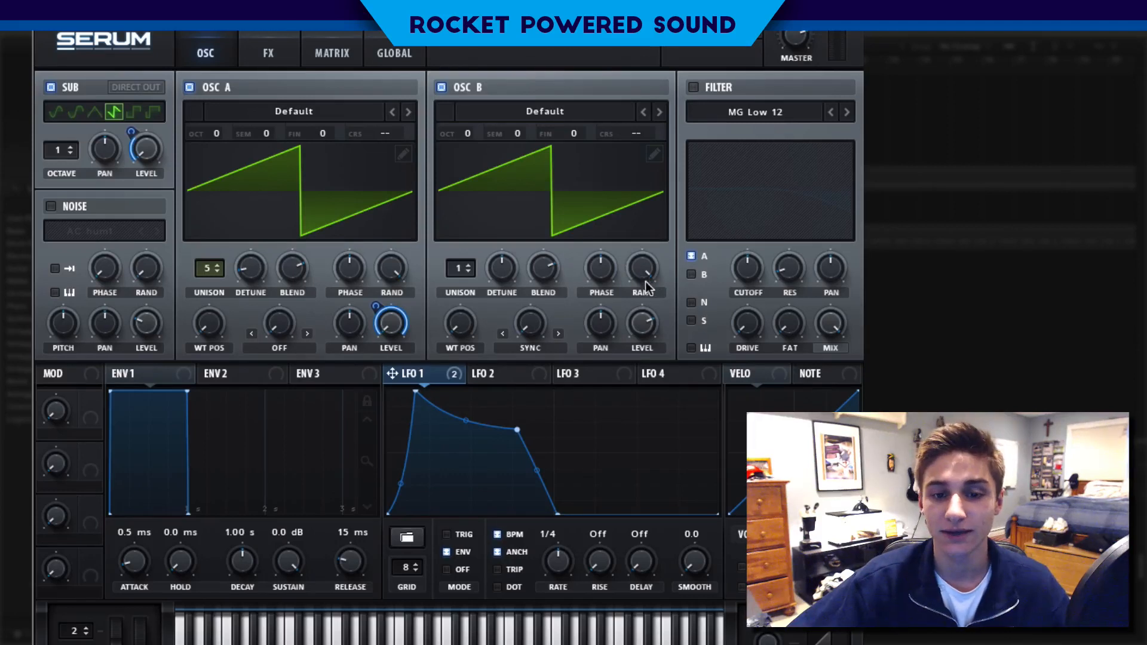
# Raise oscillator B's sync warp amount to 1.99%.
pyautogui.moveTo(534, 323)
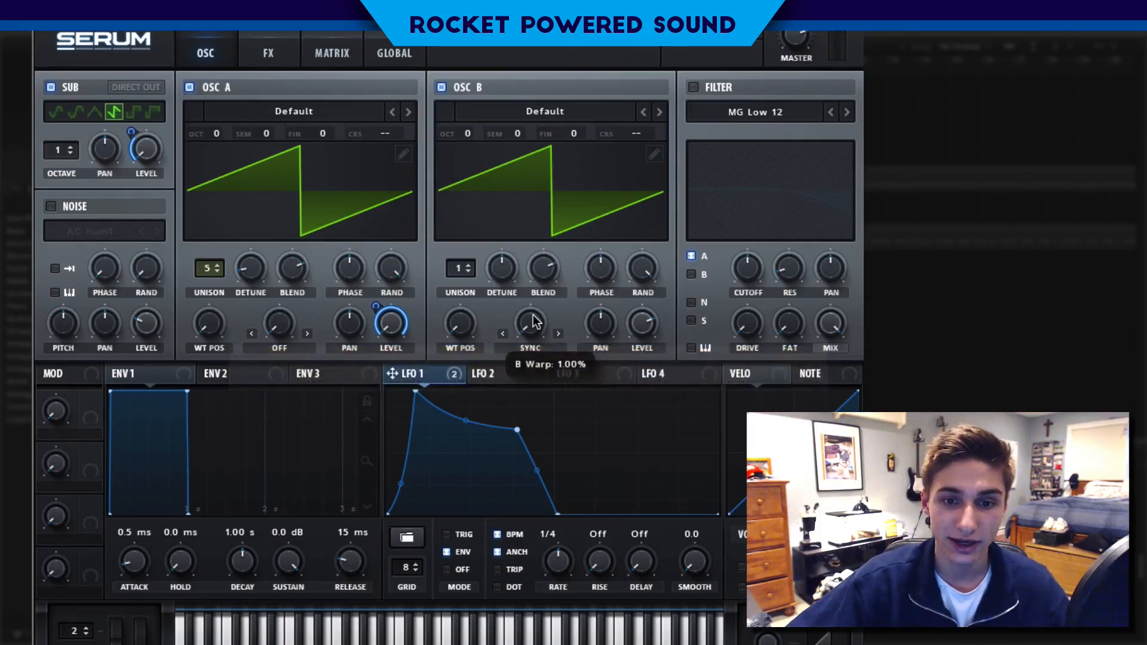
pyautogui.moveTo(534, 322); pyautogui.dragTo(545, 246)
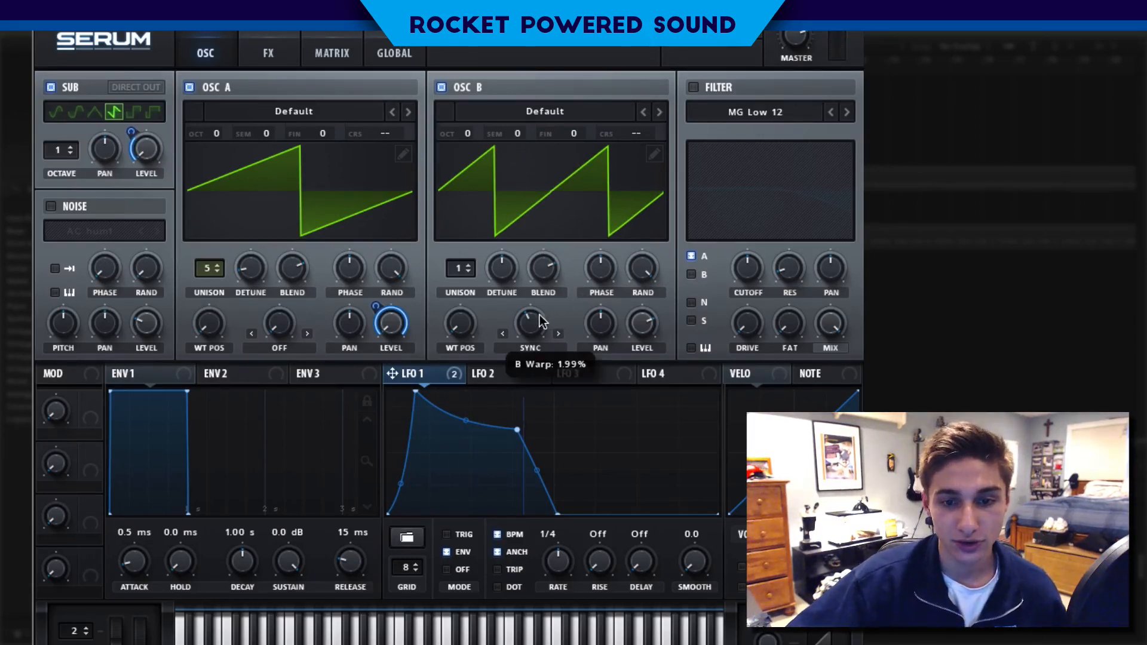
# Fine-tune oscillator B's sync warp, turn down its level, and modulate that level with LFO 1 at an amount of 100.
pyautogui.moveTo(539, 315)
pyautogui.mouseDown()
pyautogui.moveTo(543, 296)
pyautogui.moveTo(525, 326)
pyautogui.mouseUp()
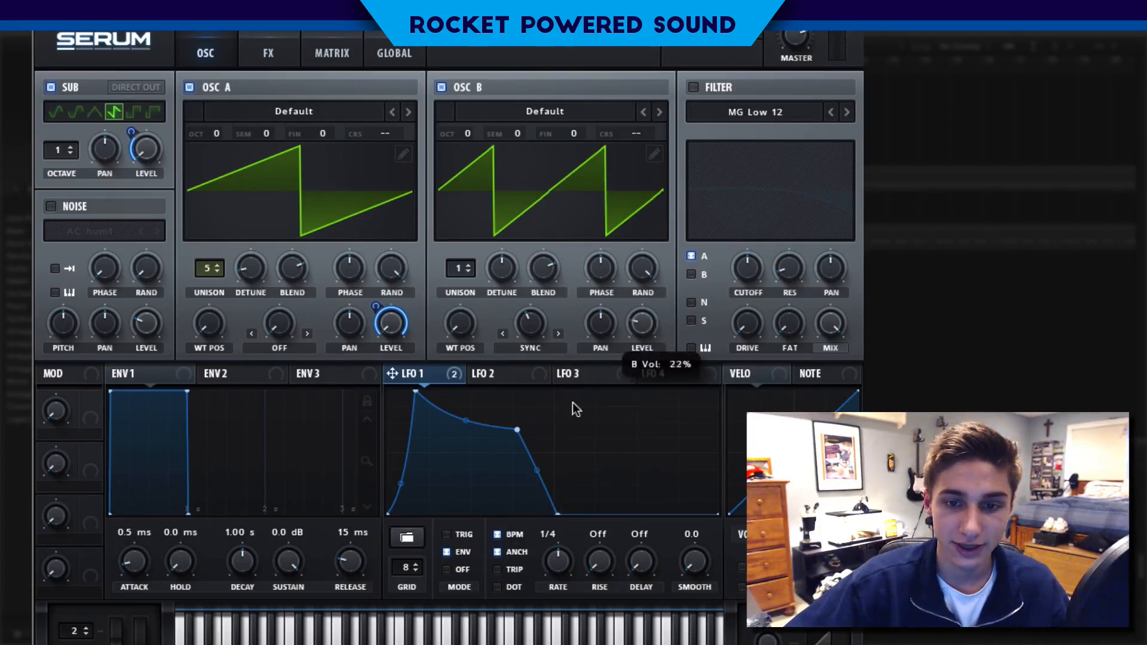
pyautogui.moveTo(431, 385); pyautogui.dragTo(643, 323)
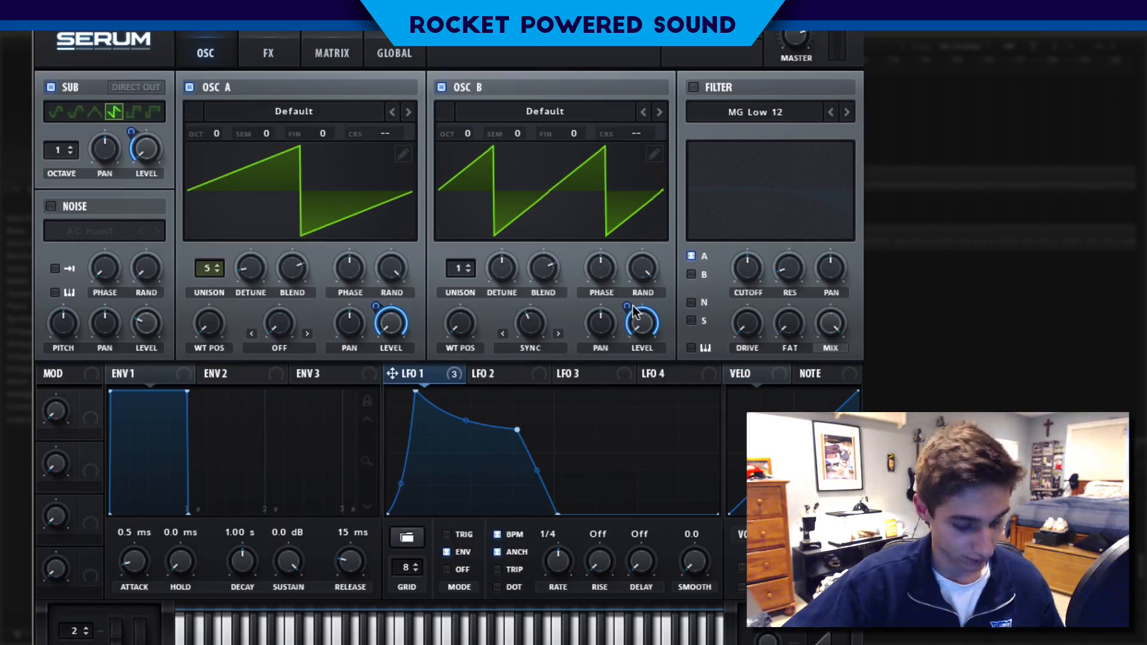
pyautogui.moveTo(631, 306)
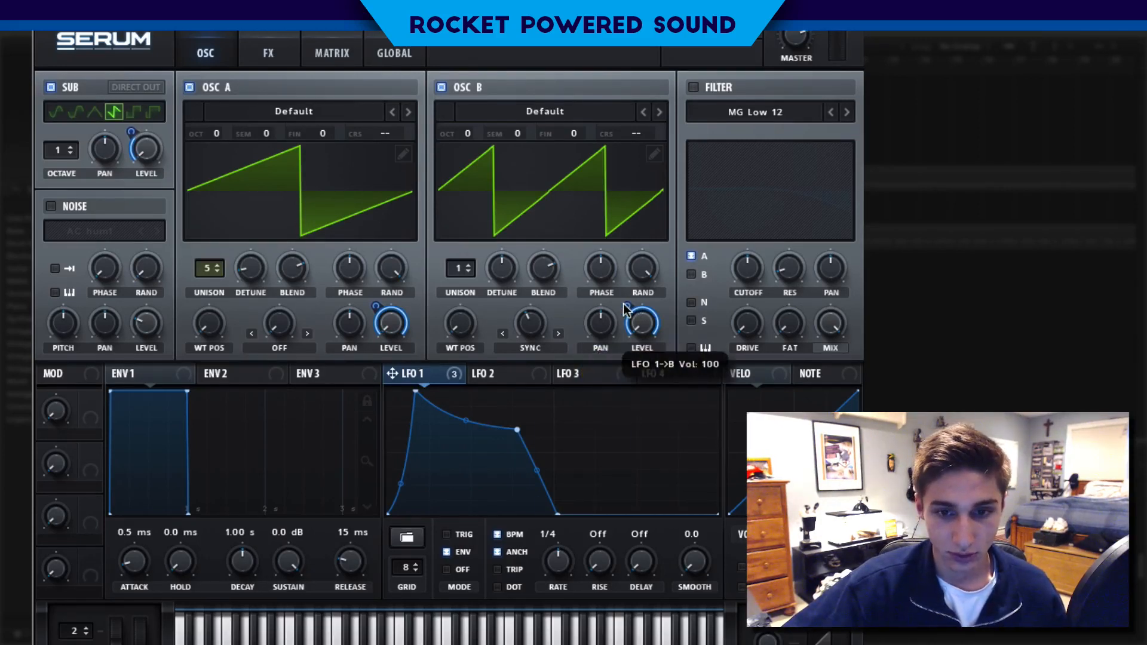
pyautogui.moveTo(622, 310); pyautogui.dragTo(621, 311)
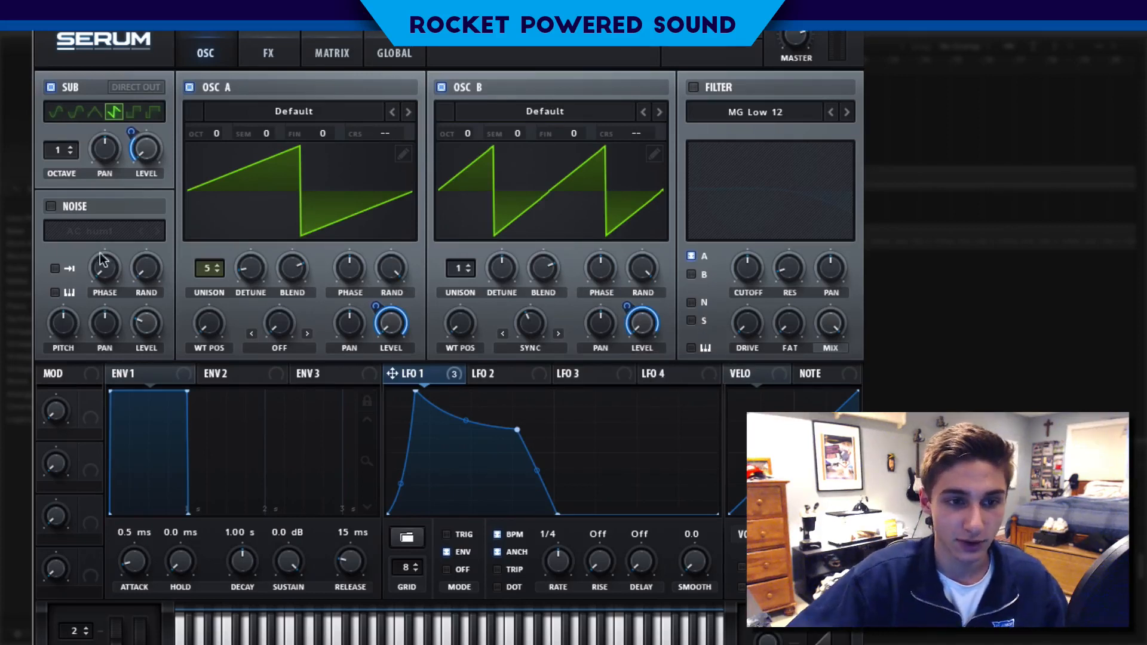
# Enable the noise oscillator and switch off the sub and oscillators A and B to isolate the noise.
pyautogui.click(51, 206)
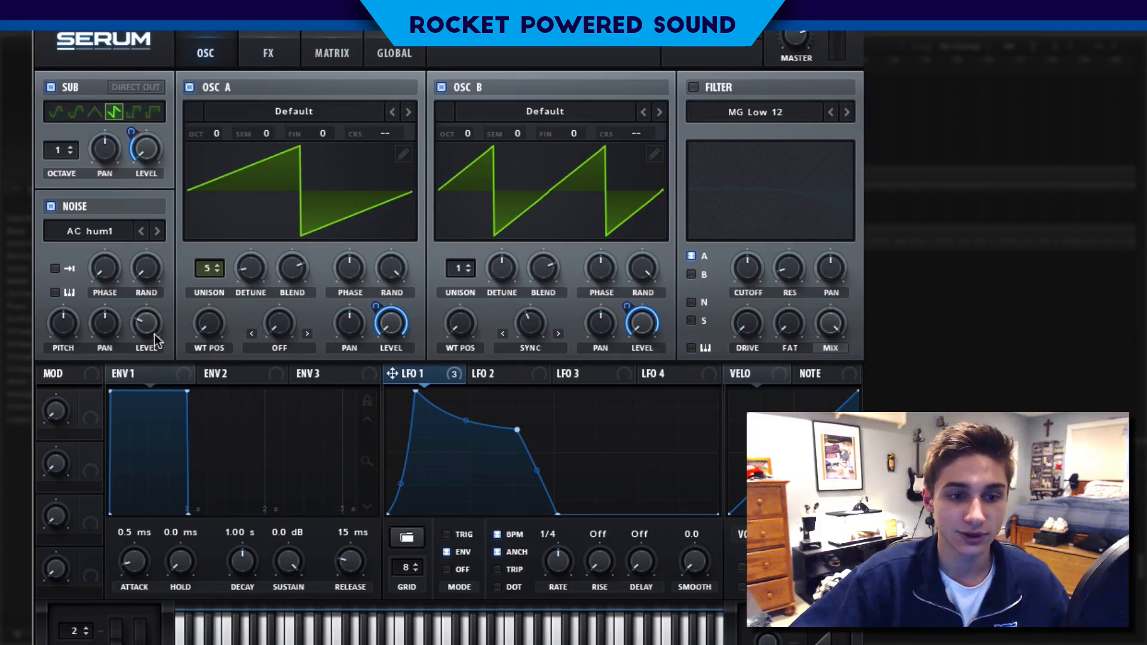
pyautogui.moveTo(147, 314)
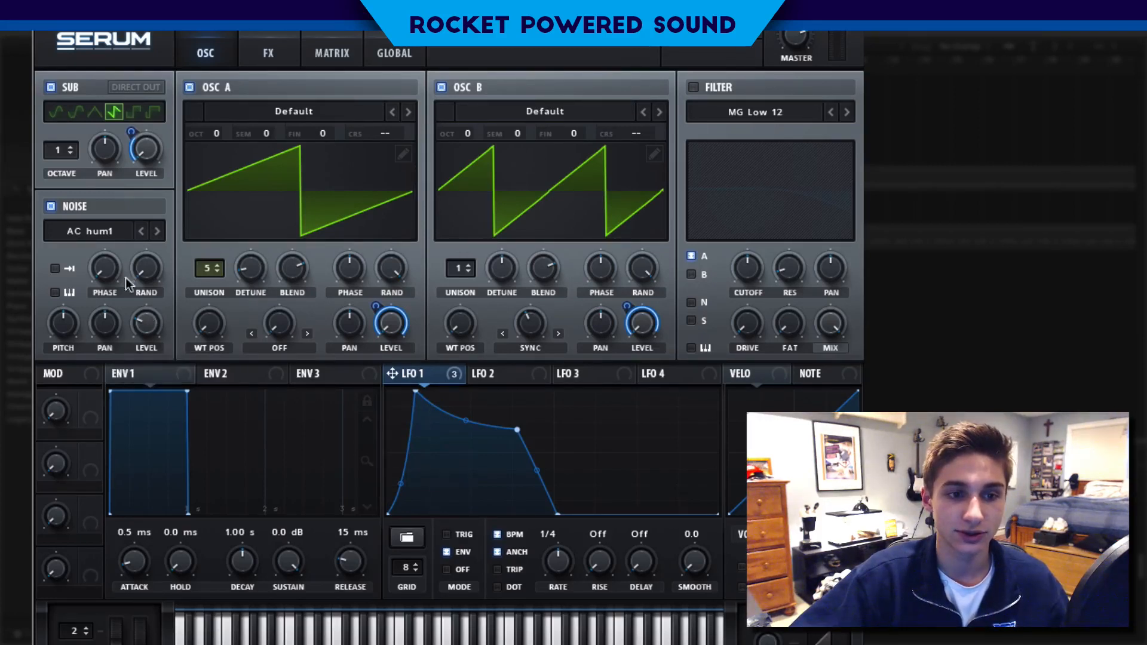
pyautogui.click(90, 230)
pyautogui.click(60, 99)
pyautogui.click(51, 87)
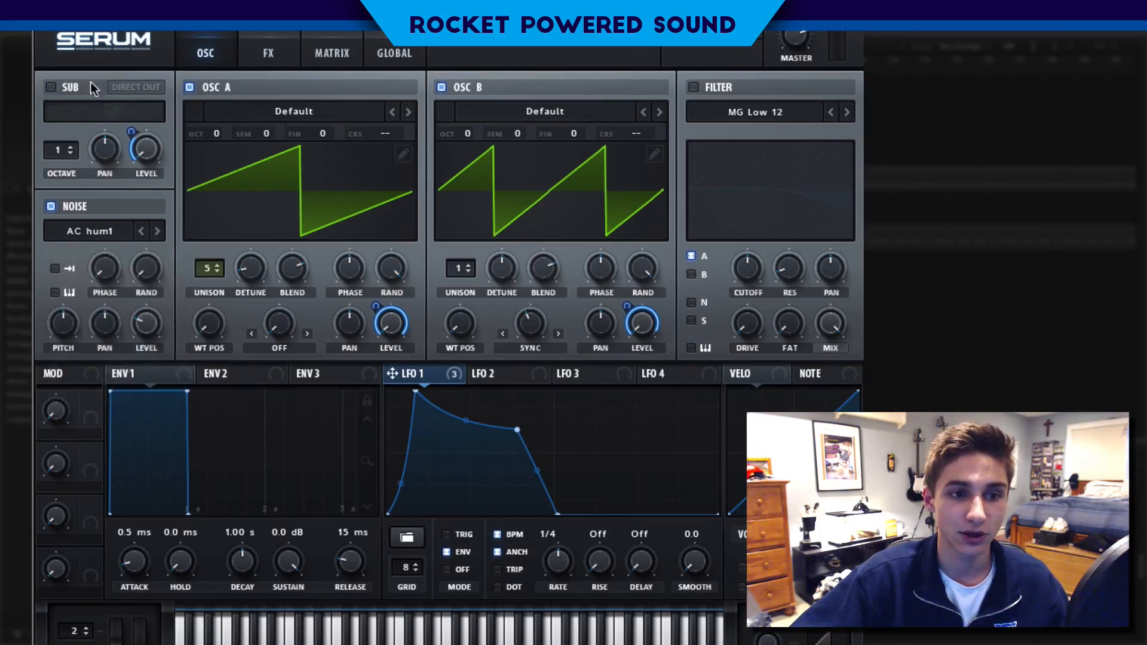
pyautogui.click(190, 87)
pyautogui.click(442, 88)
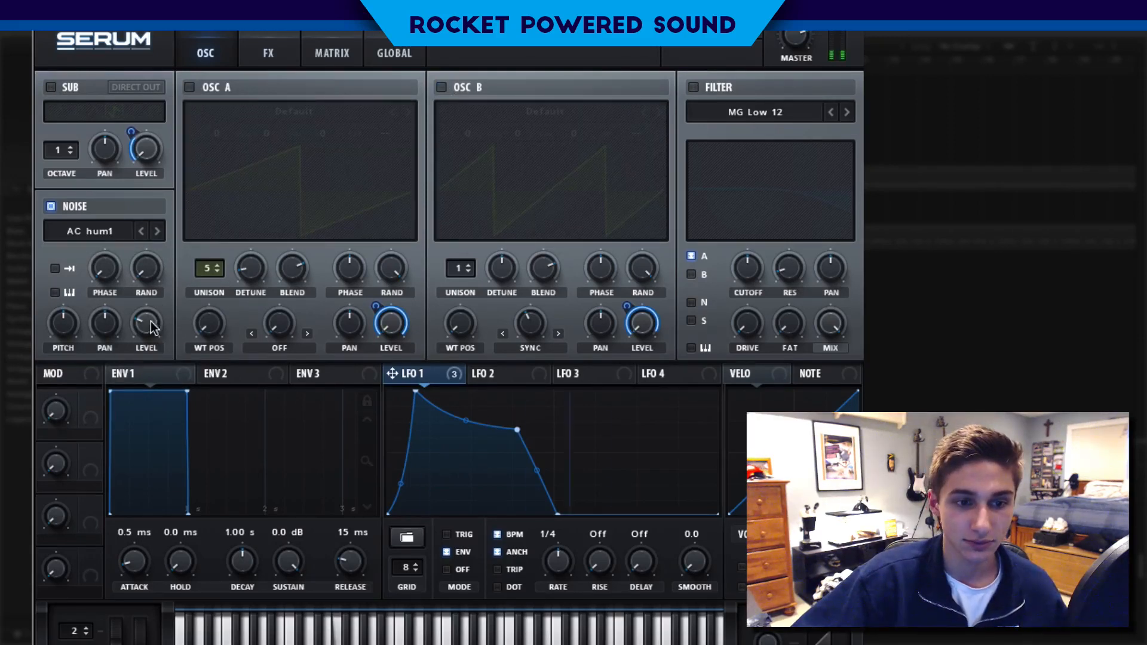
# Try a higher level, a shifted pitch and keytracking on the noise oscillator, and browse its sample categories.
pyautogui.moveTo(149, 323); pyautogui.dragTo(184, 232)
pyautogui.moveTo(58, 342)
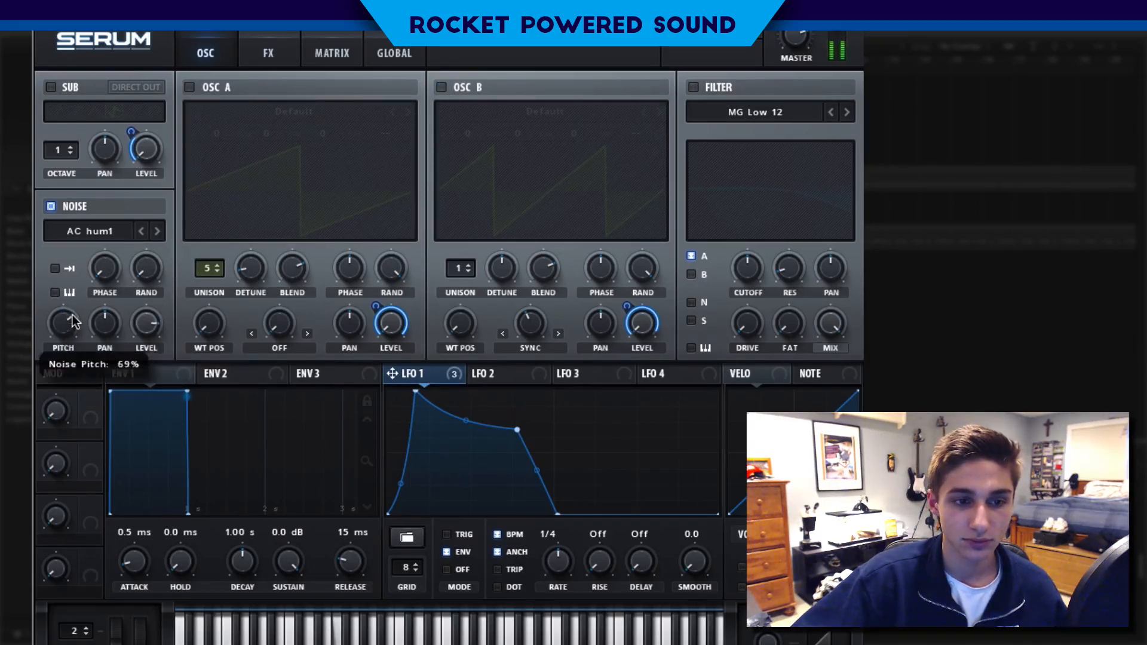
pyautogui.moveTo(66, 326); pyautogui.dragTo(51, 335)
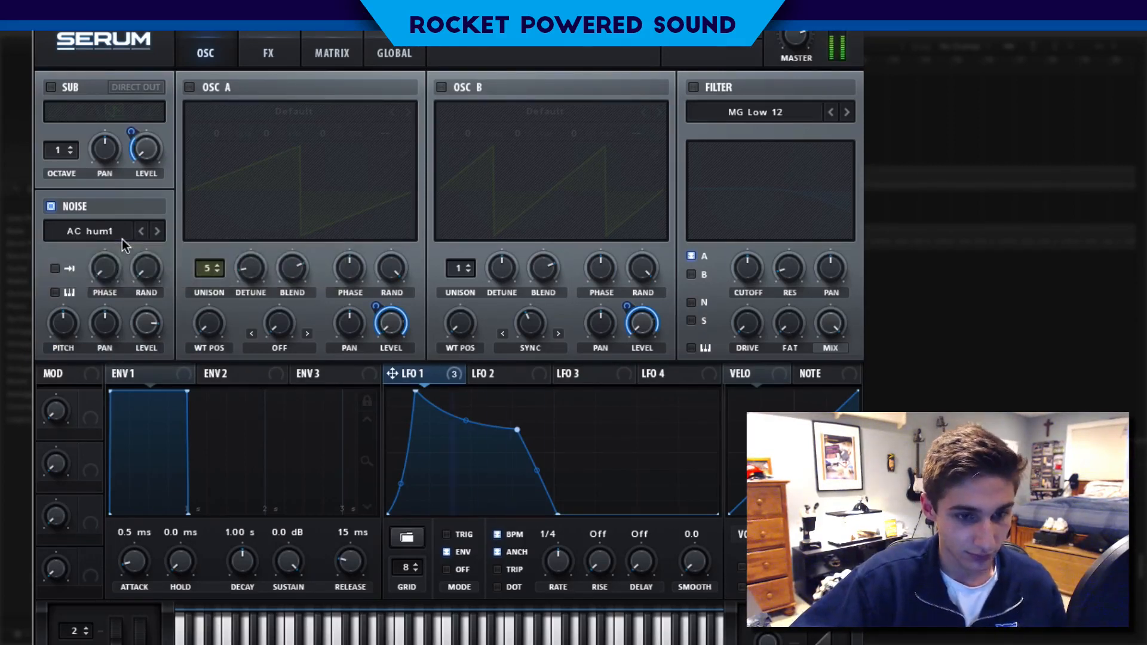
pyautogui.click(55, 292)
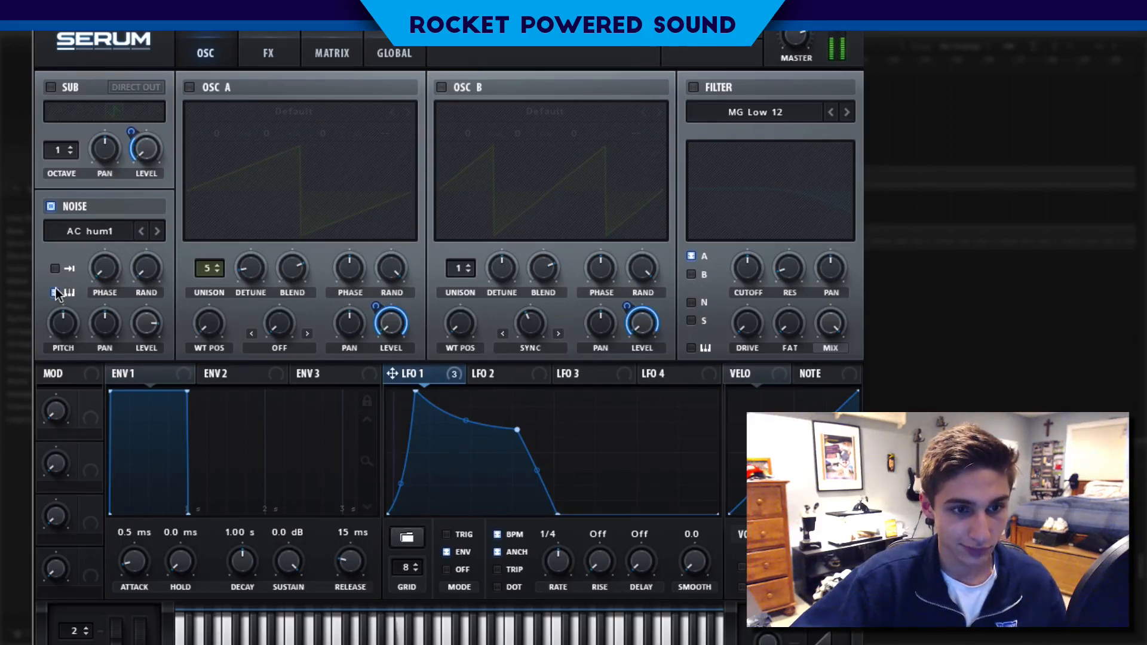
pyautogui.click(136, 233)
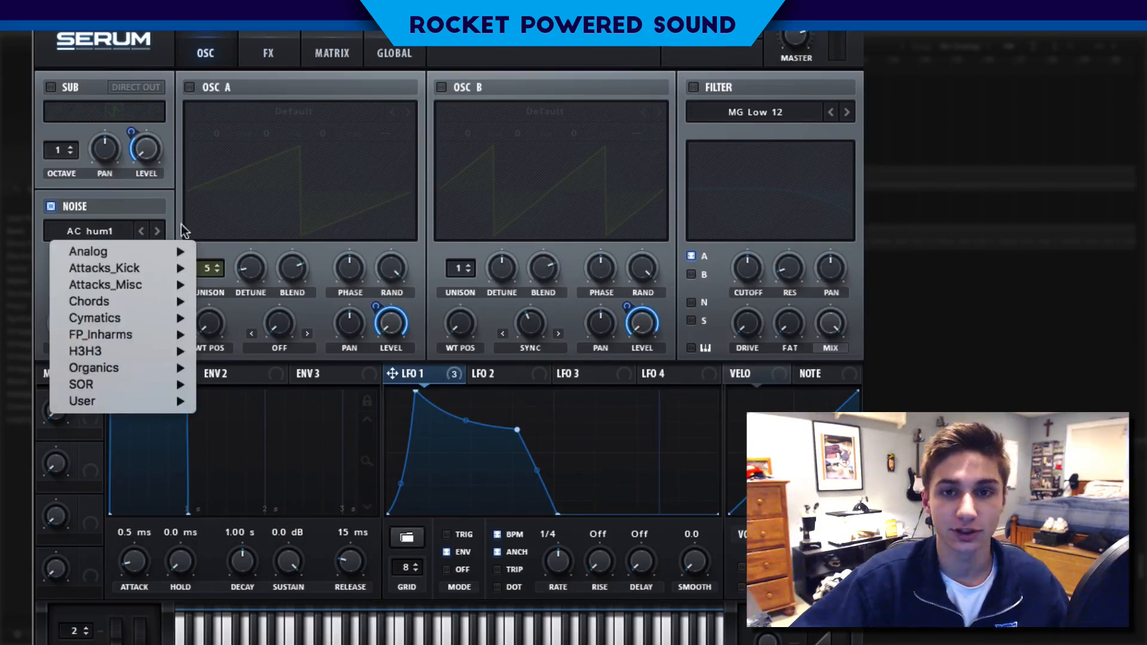
pyautogui.click(120, 226)
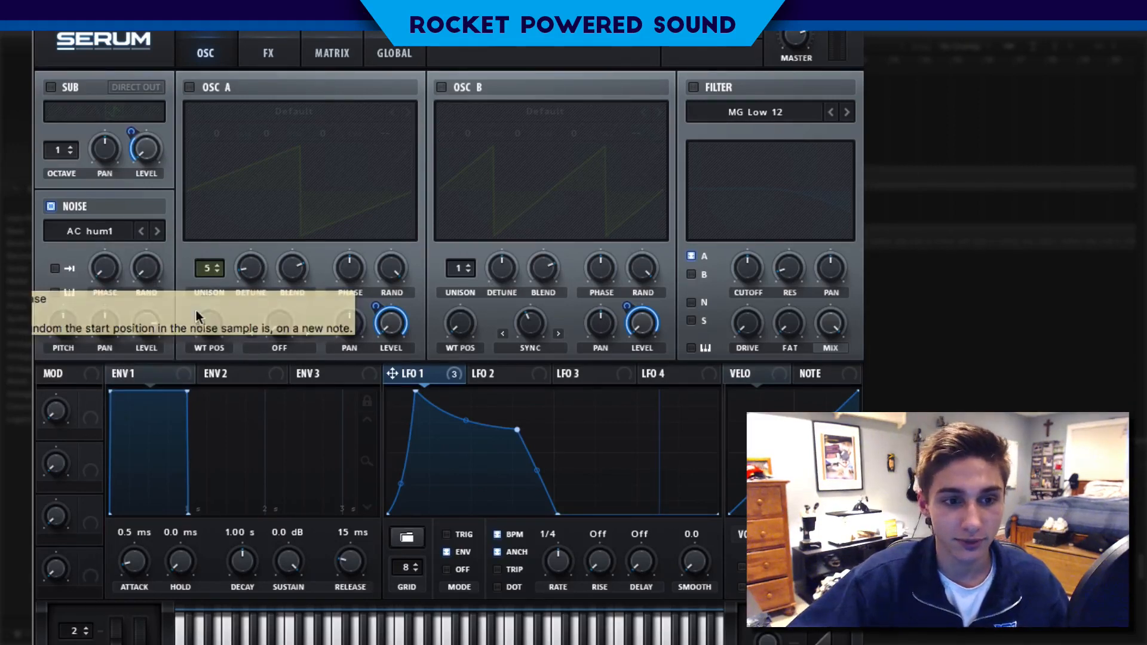
# Turn down the noise level with LFO 1 modulating it, and re-enable the sub and oscillators A and B.
pyautogui.moveTo(146, 326); pyautogui.dragTo(86, 413)
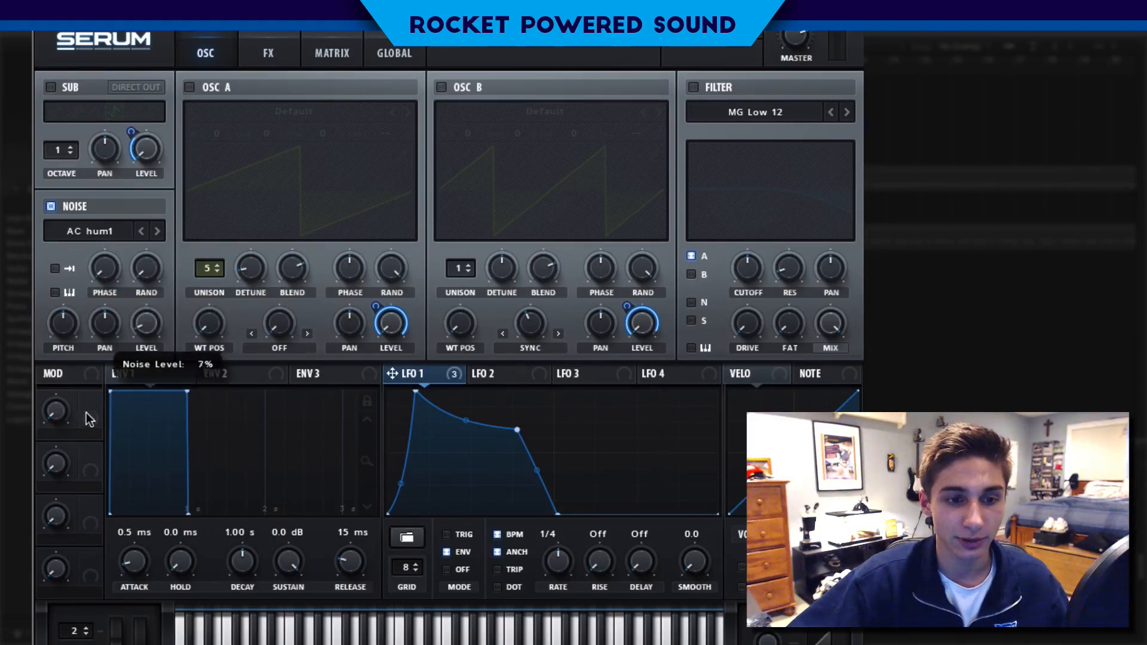
pyautogui.moveTo(395, 374); pyautogui.dragTo(114, 330)
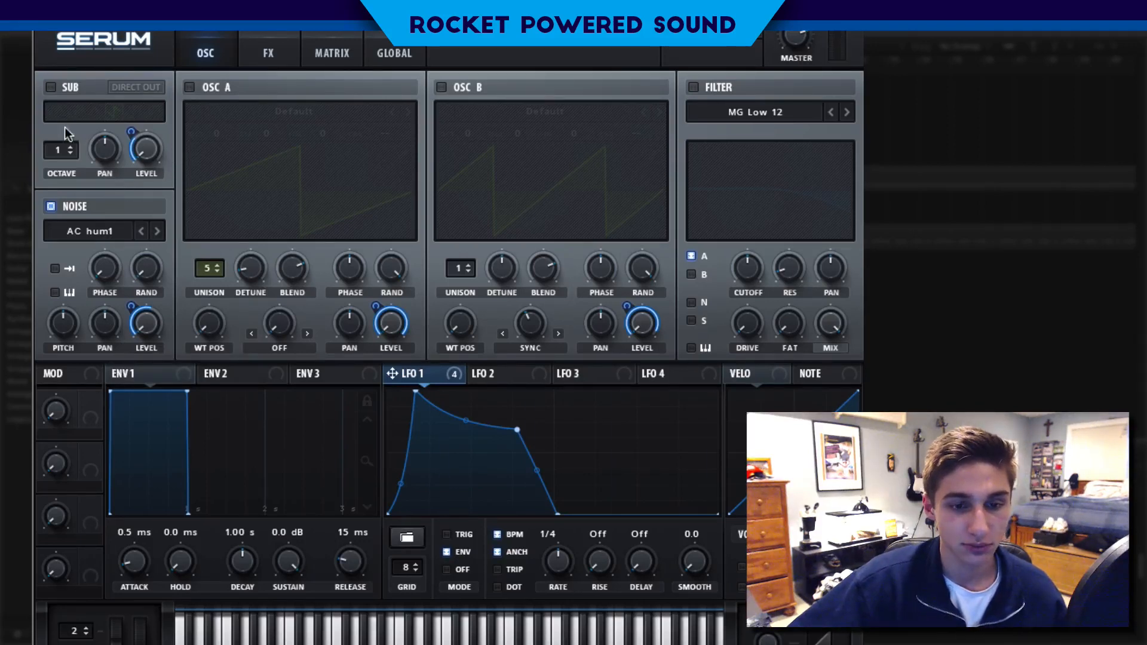
pyautogui.click(51, 87)
pyautogui.click(189, 87)
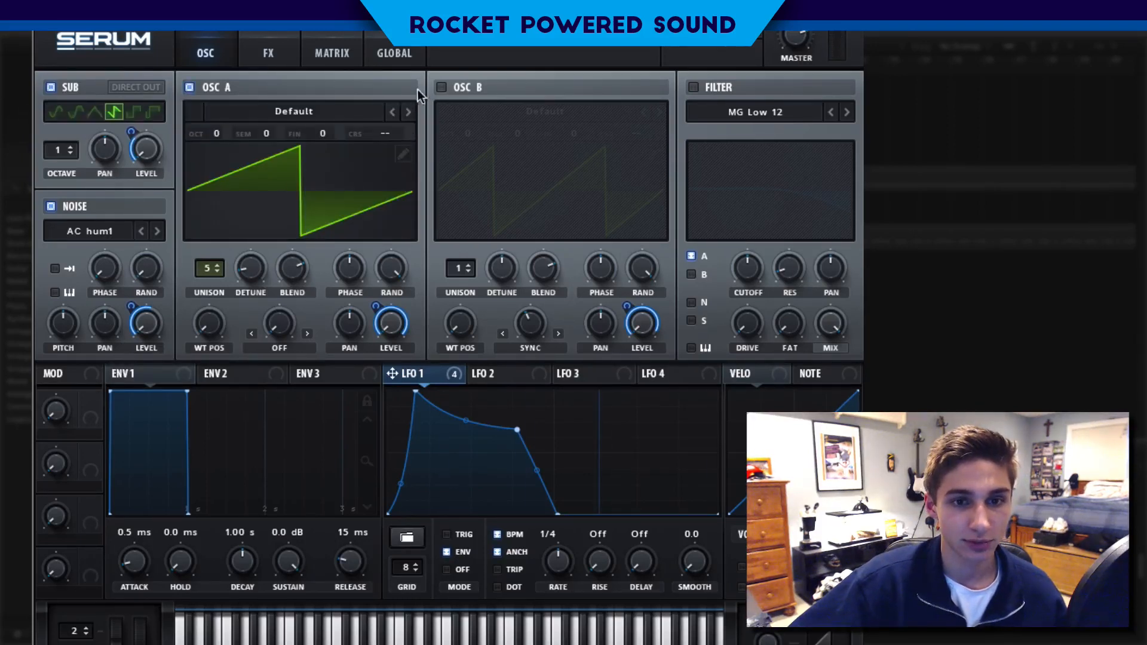
pyautogui.click(441, 88)
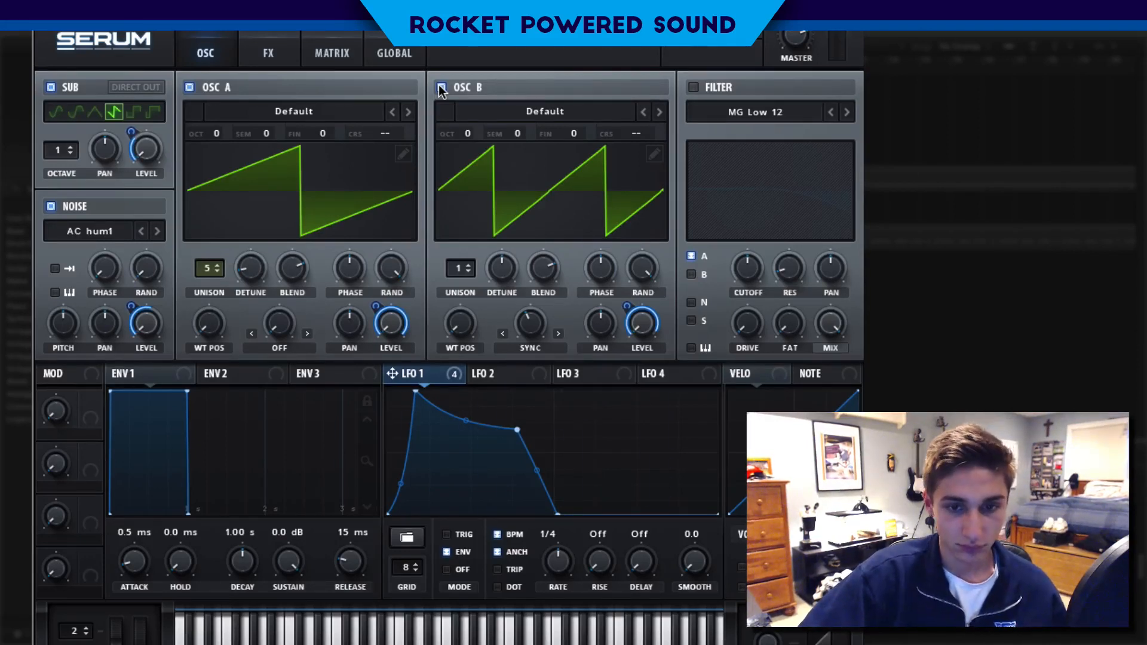
# Enable the filter with the MG Low 6 type and compare the sound with the filter bypassed.
pyautogui.click(693, 87)
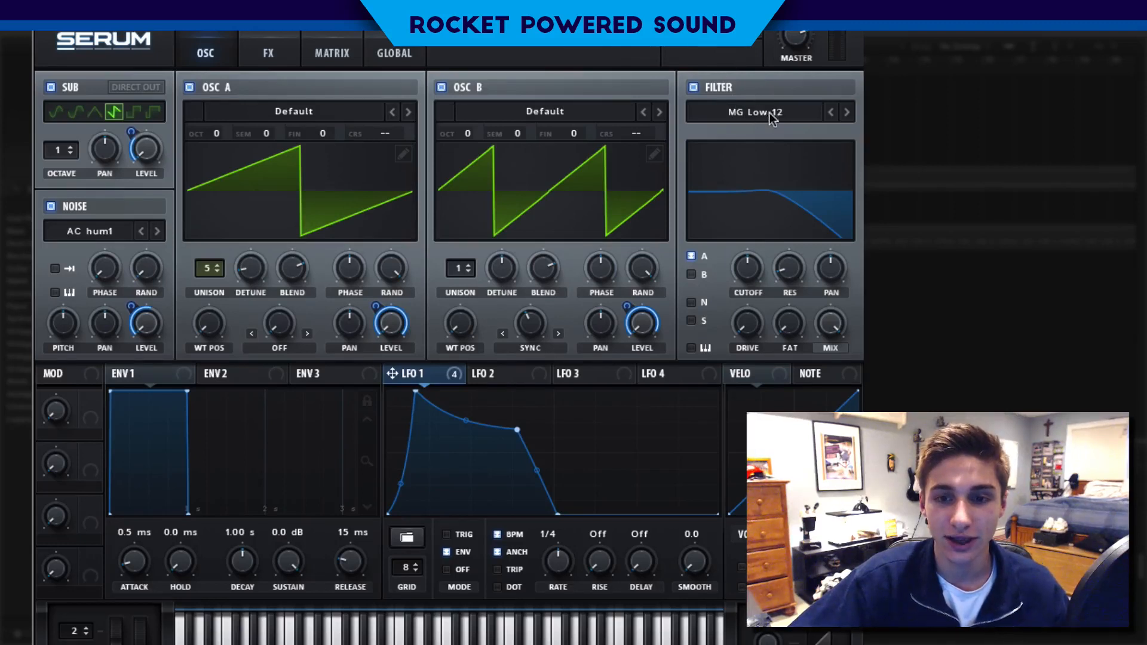
pyautogui.click(769, 113)
pyautogui.click(766, 120)
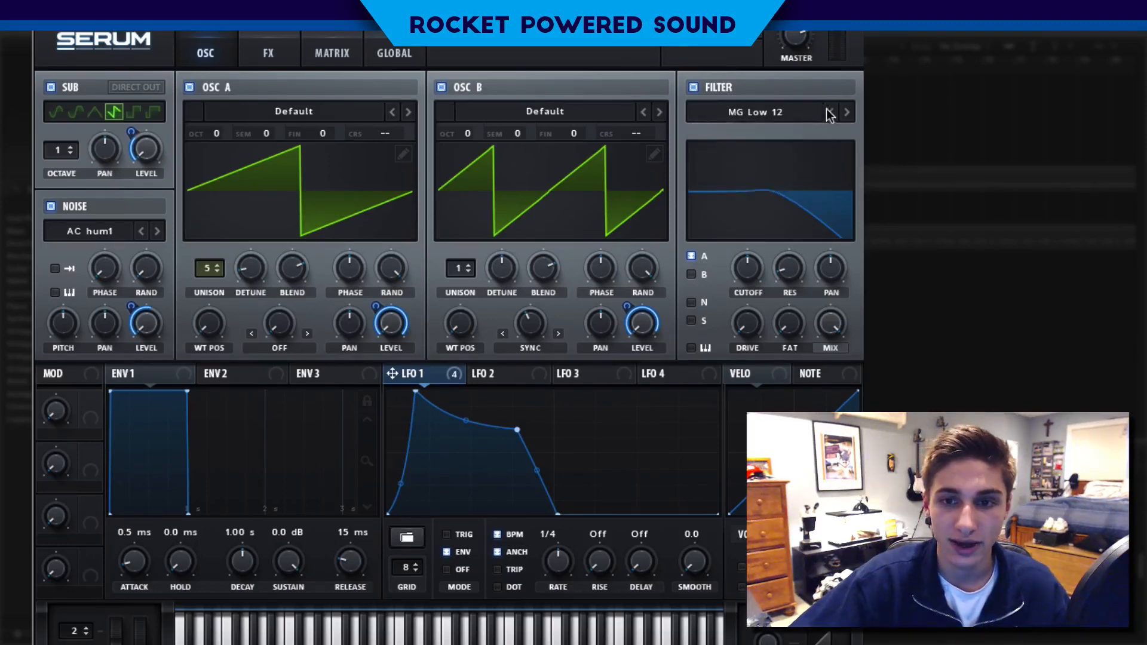
pyautogui.click(781, 113)
pyautogui.moveTo(771, 131)
pyautogui.click(863, 126)
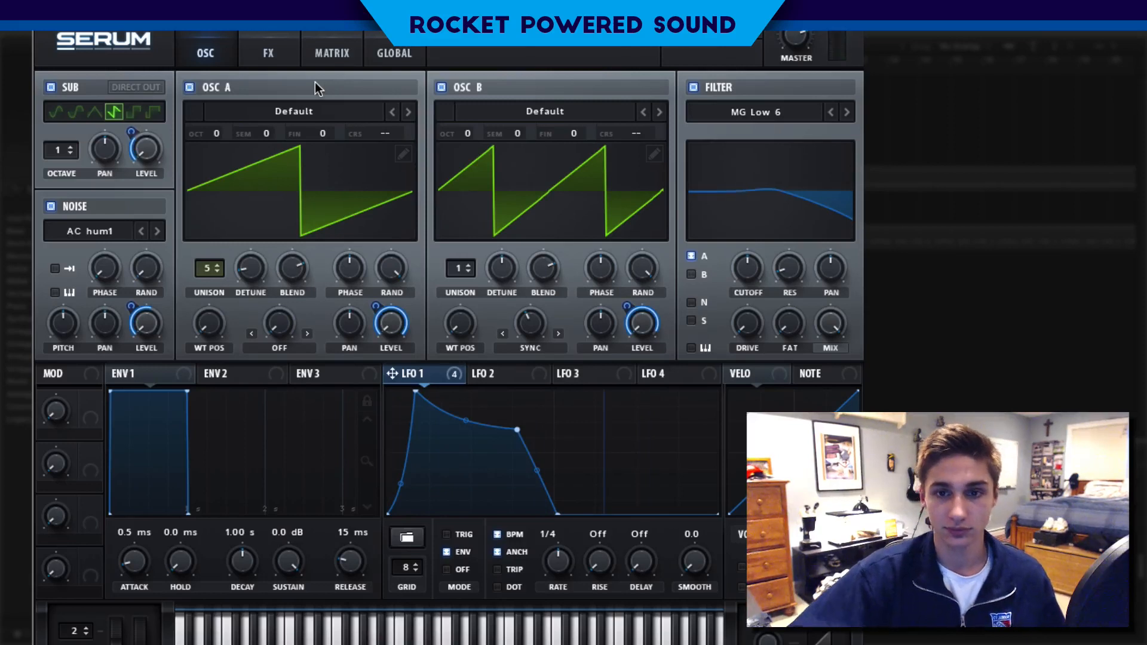
pyautogui.click(694, 88)
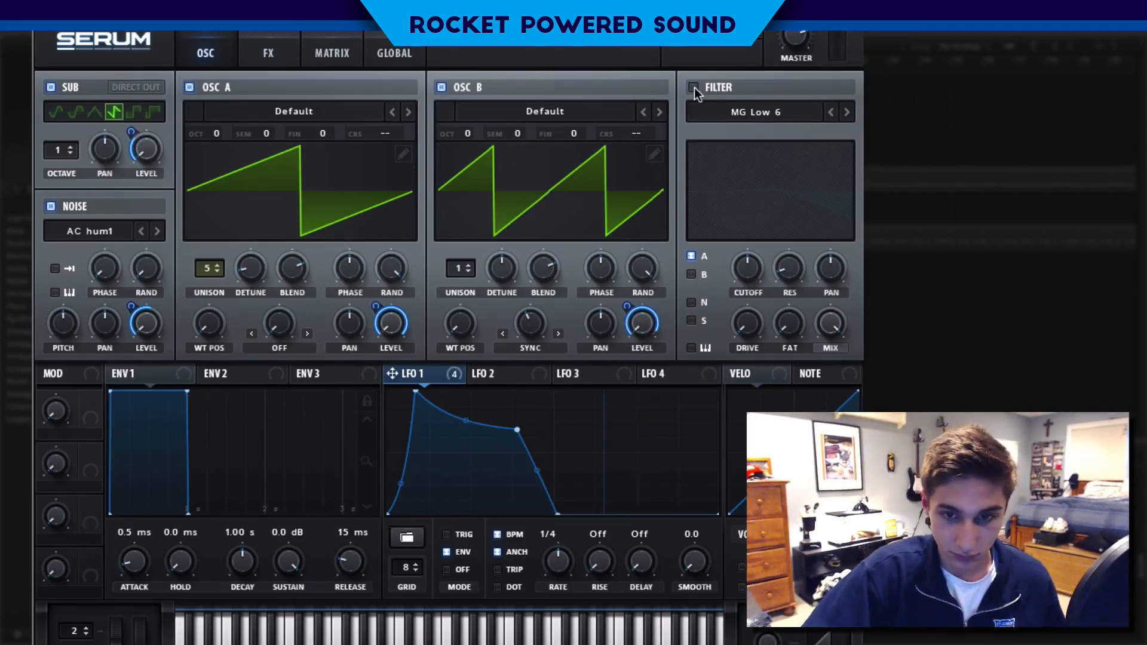
pyautogui.click(694, 88)
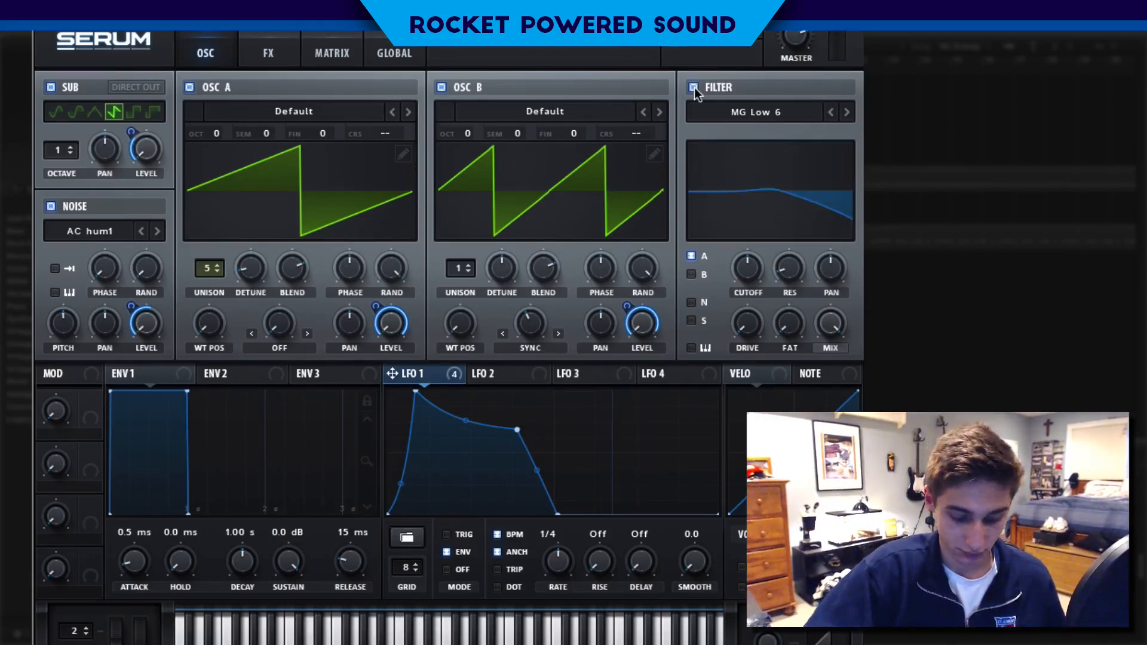
# Add the Hyper/Dimension effect with a lower Hyper mix, a Dimension size of 2%, and a raised Dimension mix.
pyautogui.click(267, 59)
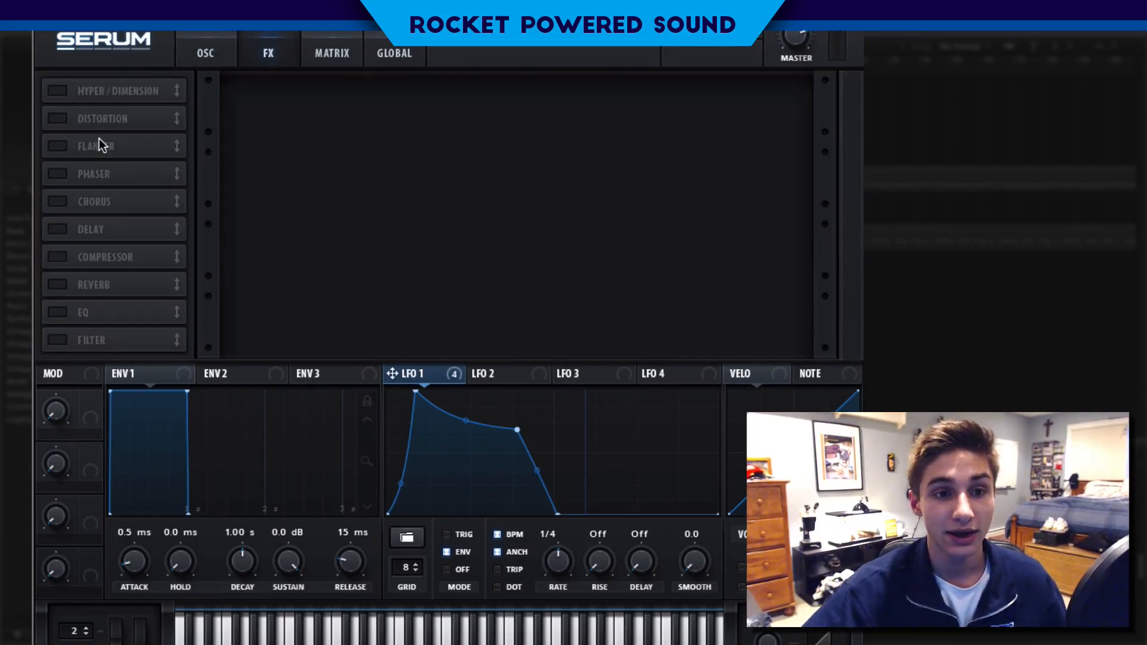
pyautogui.click(59, 89)
pyautogui.moveTo(550, 94); pyautogui.dragTo(549, 140)
pyautogui.moveTo(710, 97); pyautogui.dragTo(663, 148)
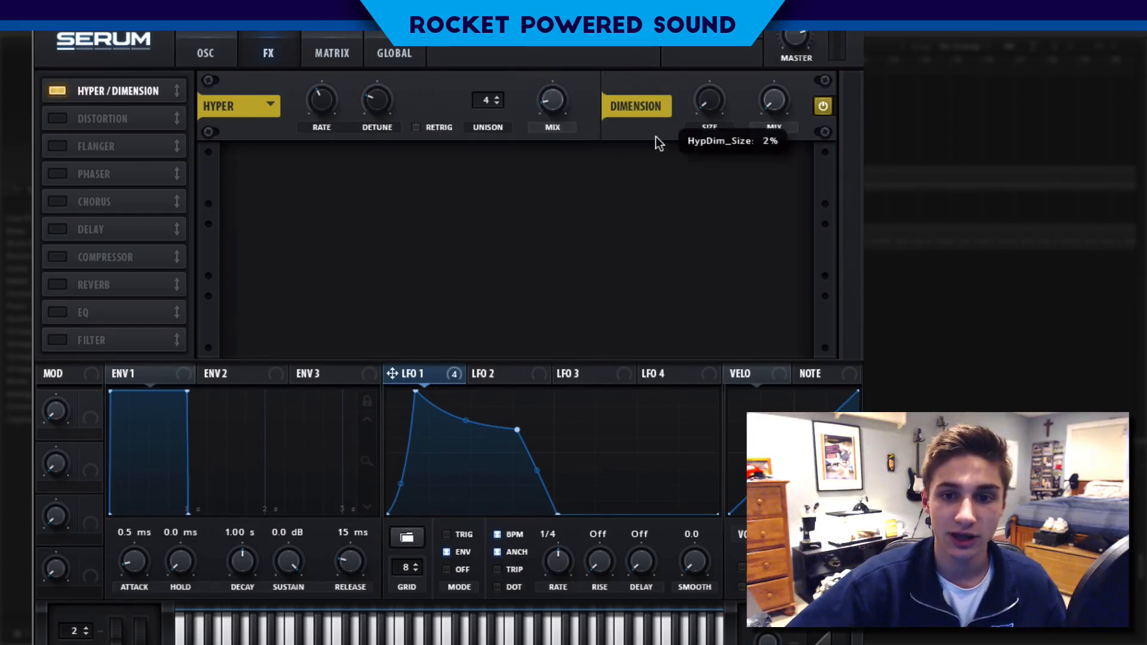
pyautogui.moveTo(772, 98); pyautogui.dragTo(769, 34)
# Add a compressor in multiband mode and raise its gain slightly.
pyautogui.click(59, 257)
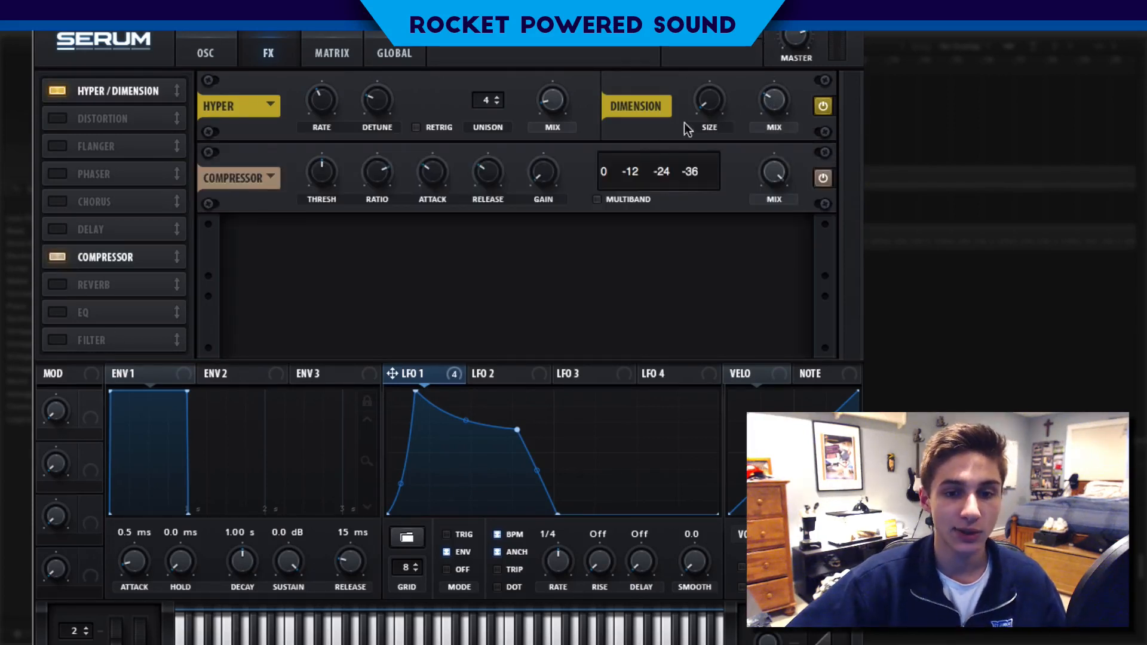
pyautogui.click(599, 199)
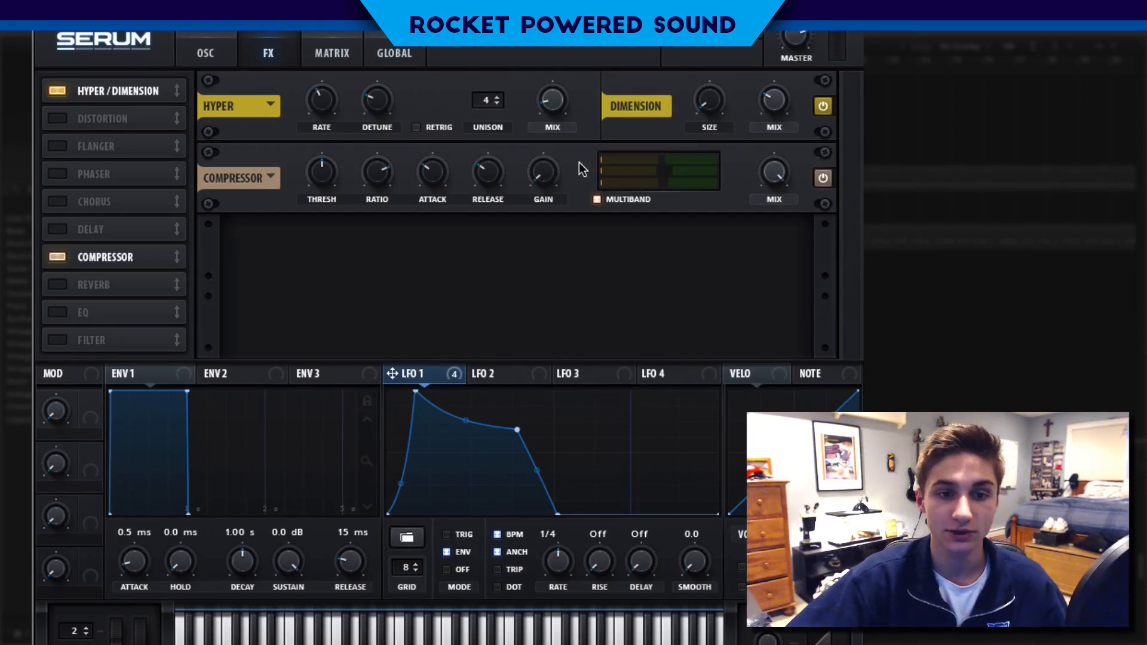
pyautogui.moveTo(554, 160); pyautogui.dragTo(558, 139)
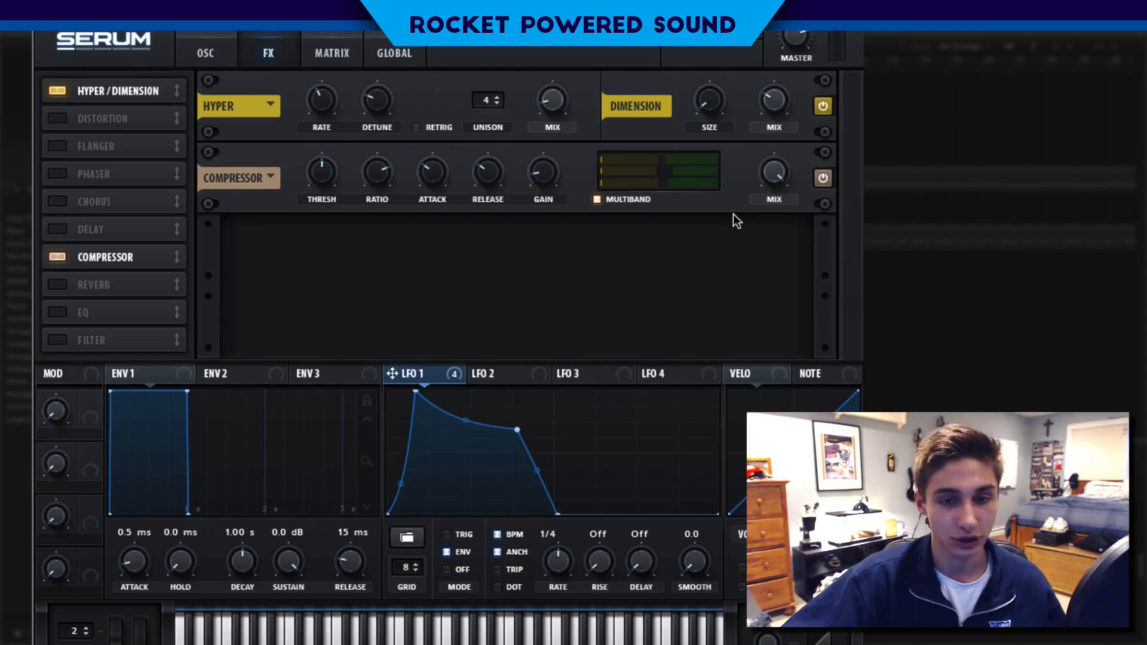
pyautogui.moveTo(533, 174)
pyautogui.mouseDown()
pyautogui.moveTo(526, 203)
pyautogui.moveTo(525, 167)
pyautogui.mouseUp()
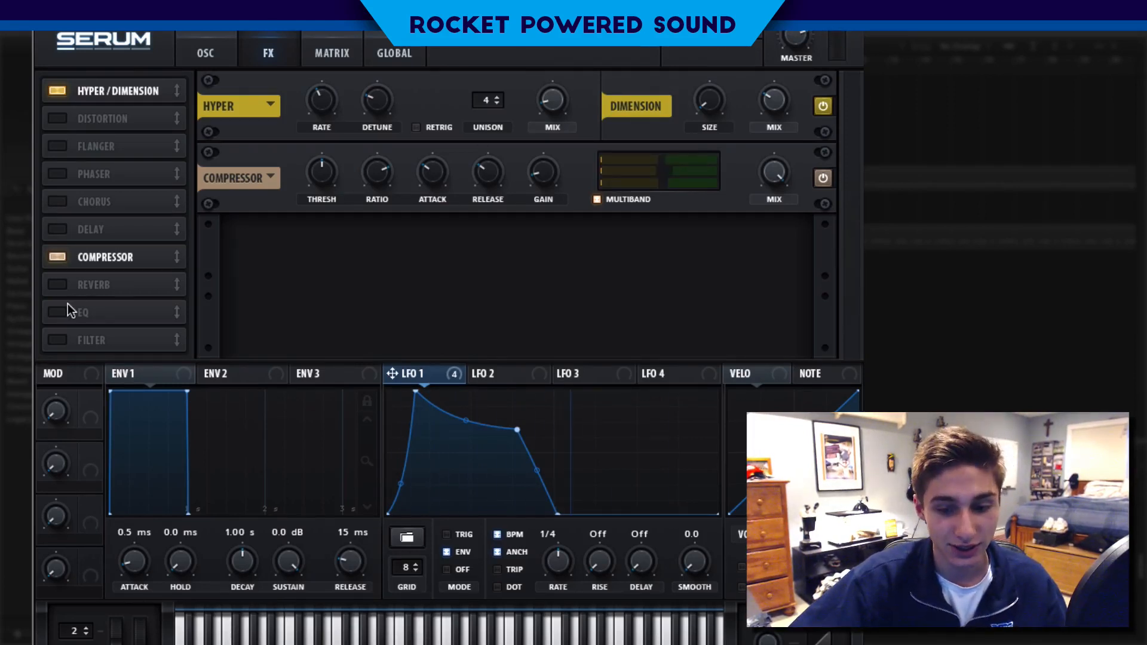
# Add the Hall reverb to the effects chain and play the patch back.
pyautogui.click(58, 285)
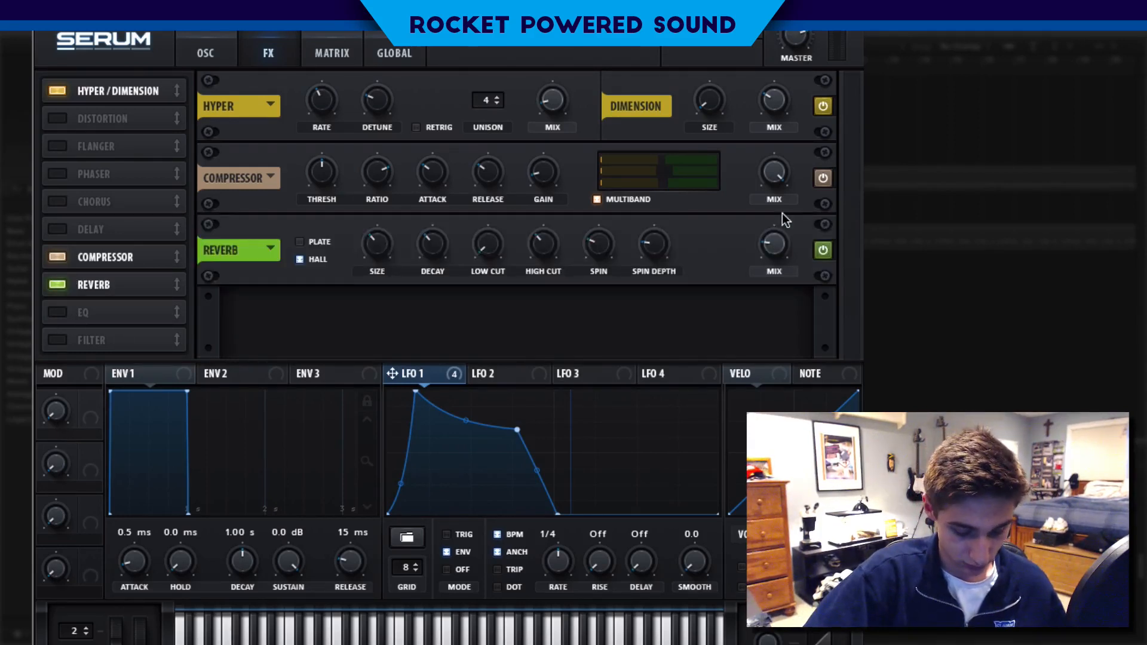
pyautogui.press('space')
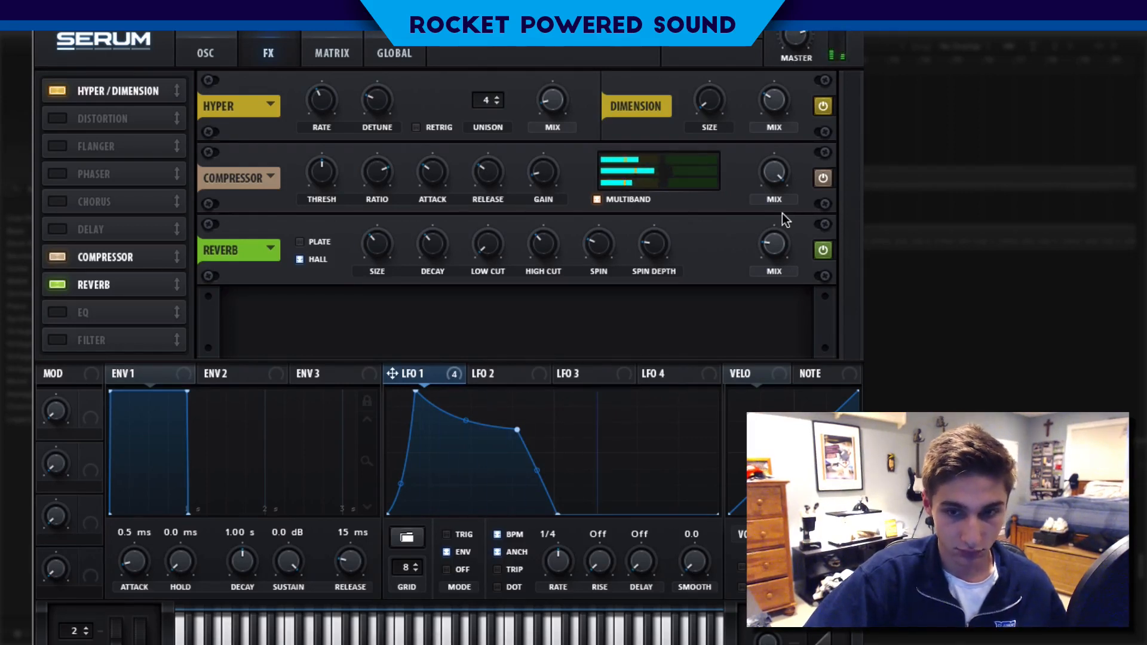
pyautogui.moveTo(769, 245)
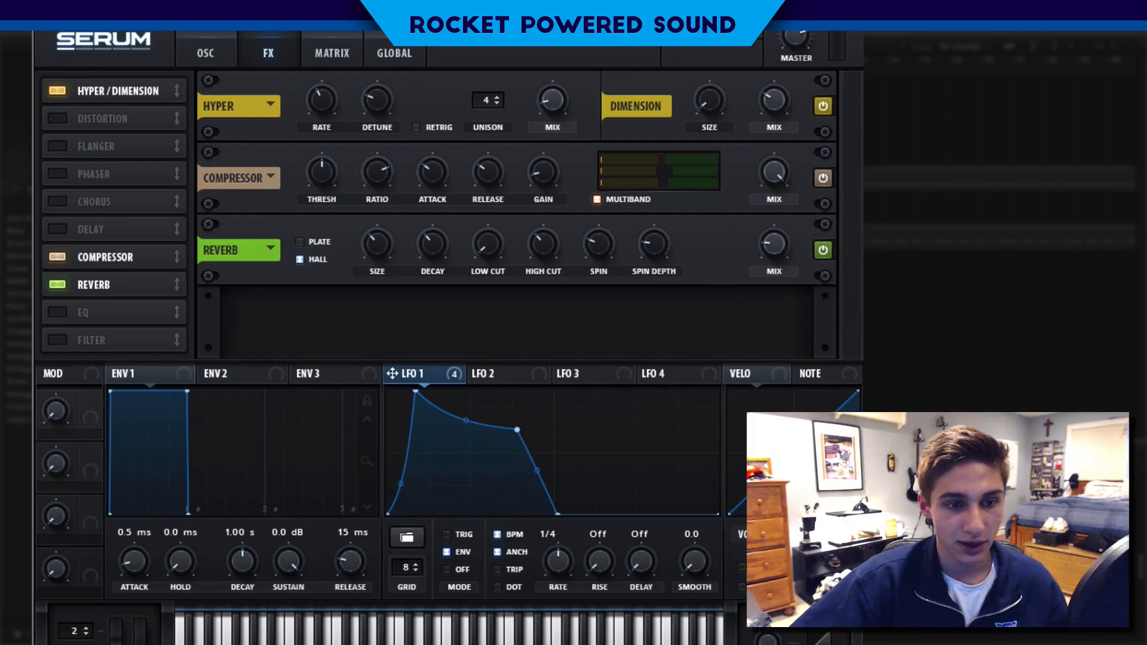
# Add an EQ, cut the gain of its low shelf, and nudge the high shelf's gain.
pyautogui.click(50, 312)
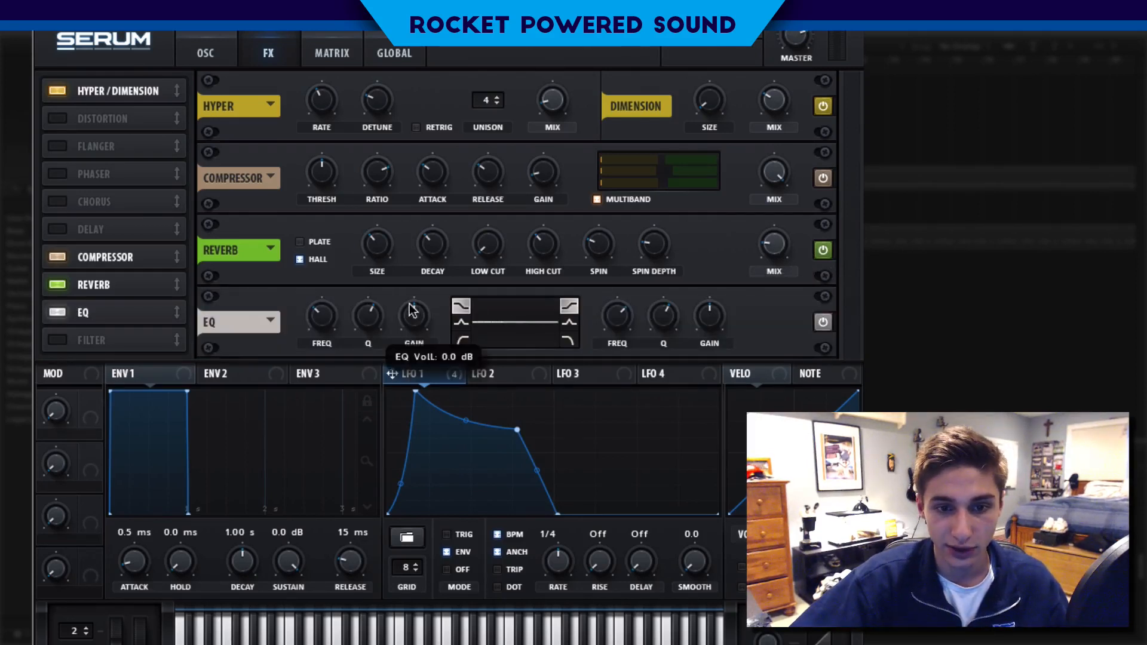
pyautogui.moveTo(402, 301); pyautogui.dragTo(378, 312)
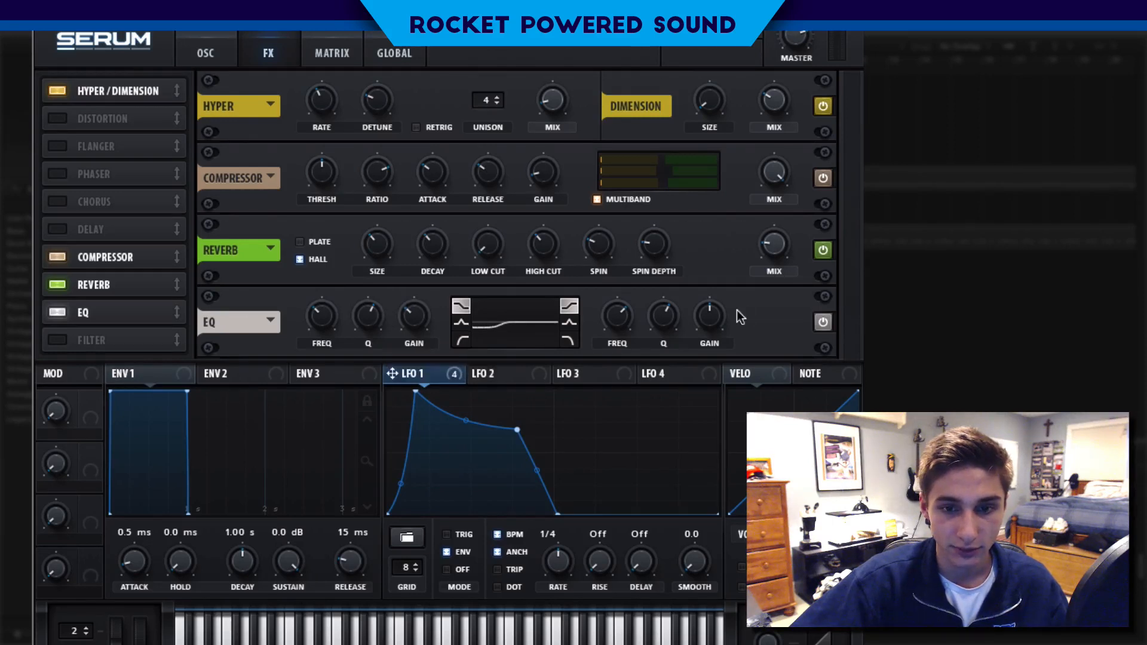
pyautogui.moveTo(707, 309); pyautogui.dragTo(704, 307)
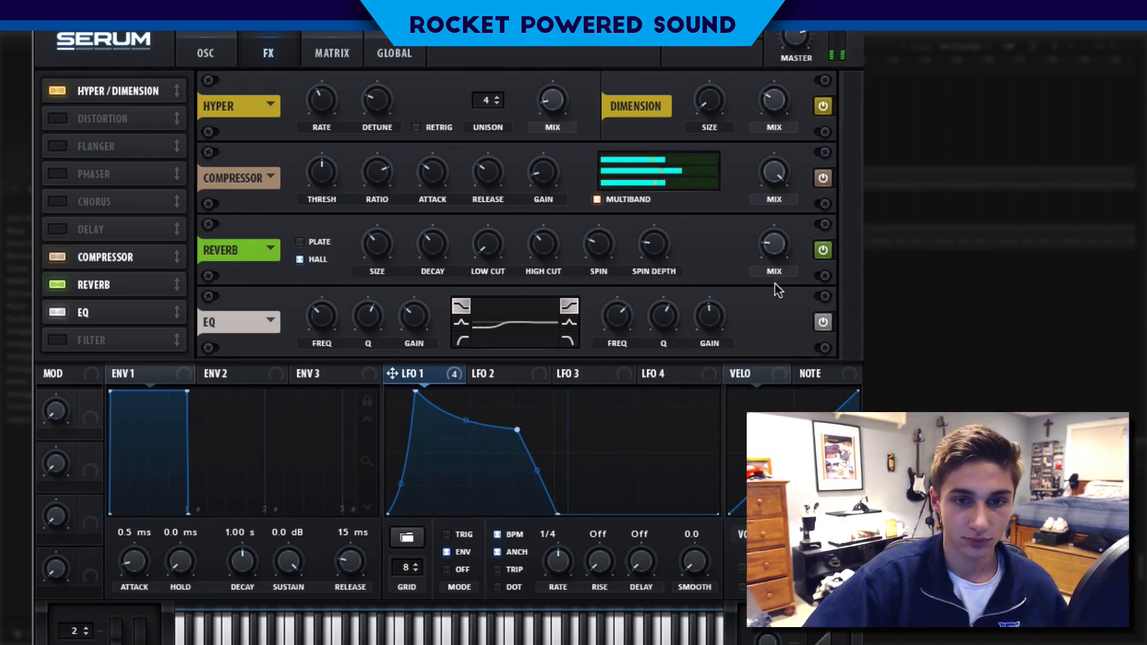
pyautogui.click(205, 52)
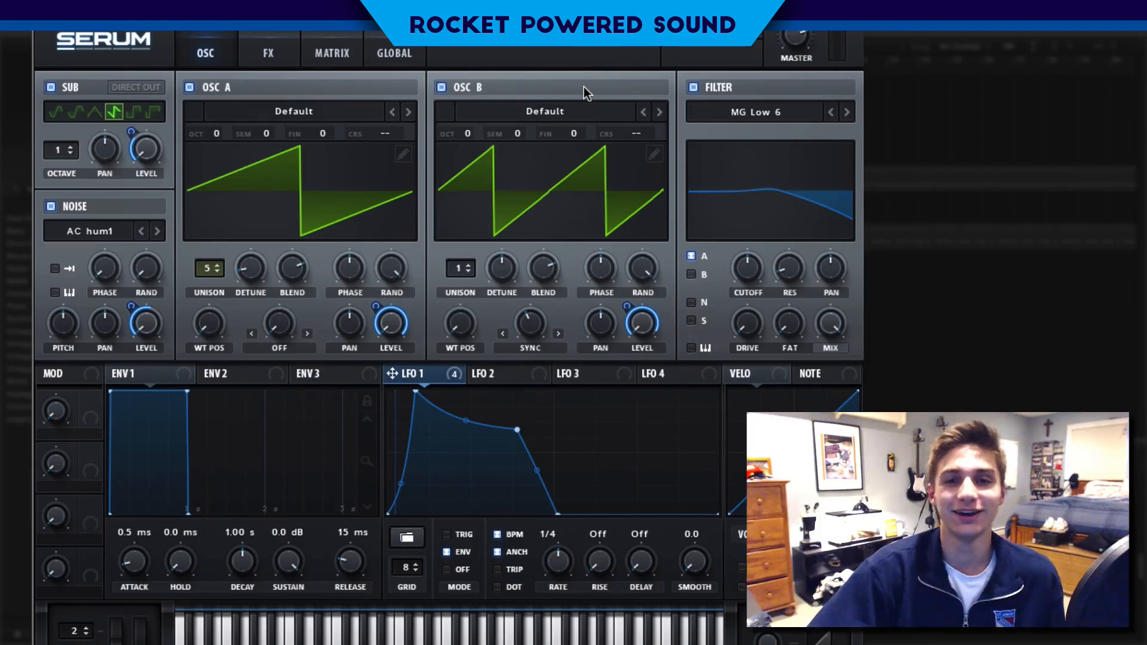
pyautogui.click(258, 45)
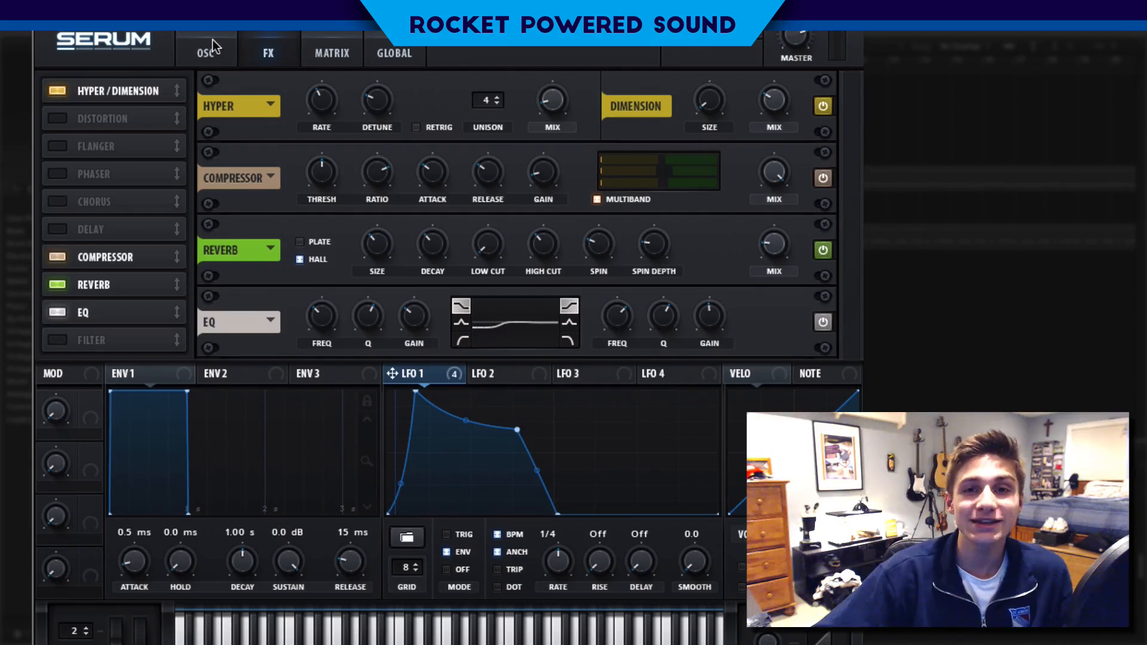